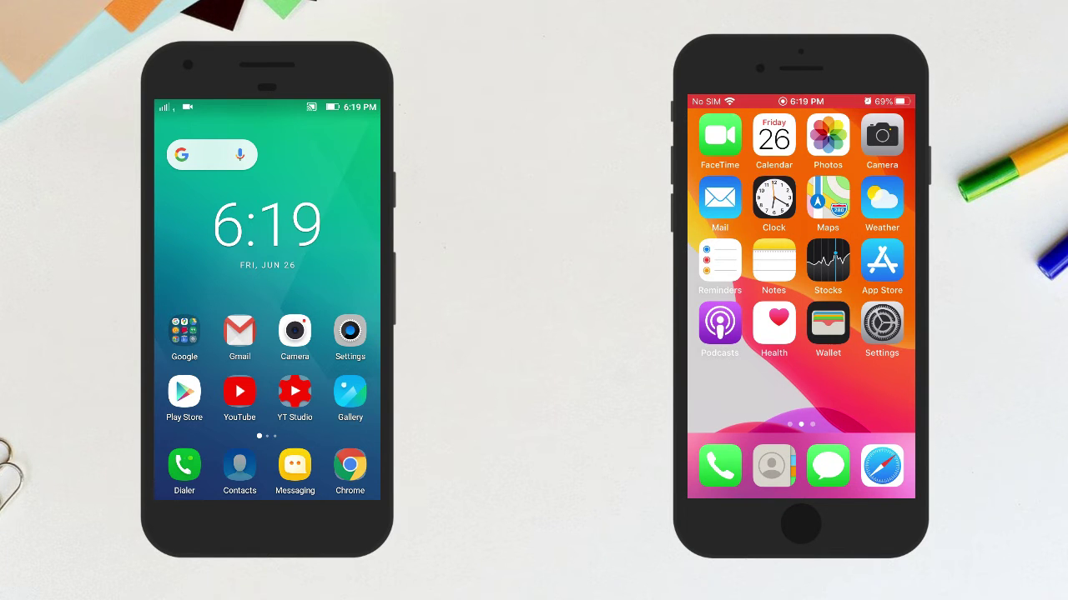
# Check the contacts app on each phone, then search the Play Store for 'google contacts'.
pyautogui.click(239, 467)
pyautogui.click(774, 465)
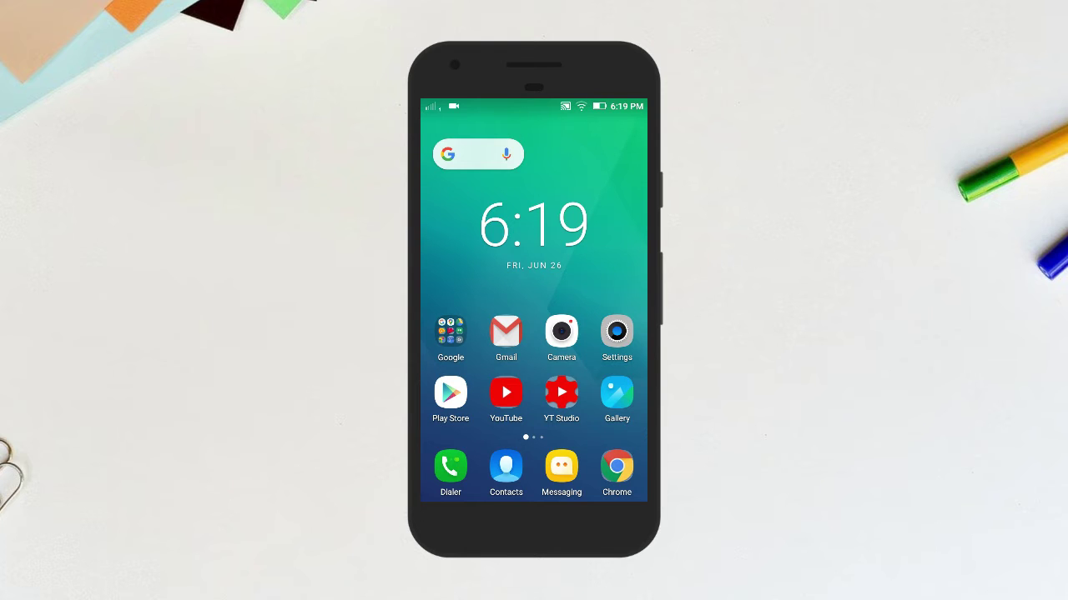
pyautogui.click(451, 392)
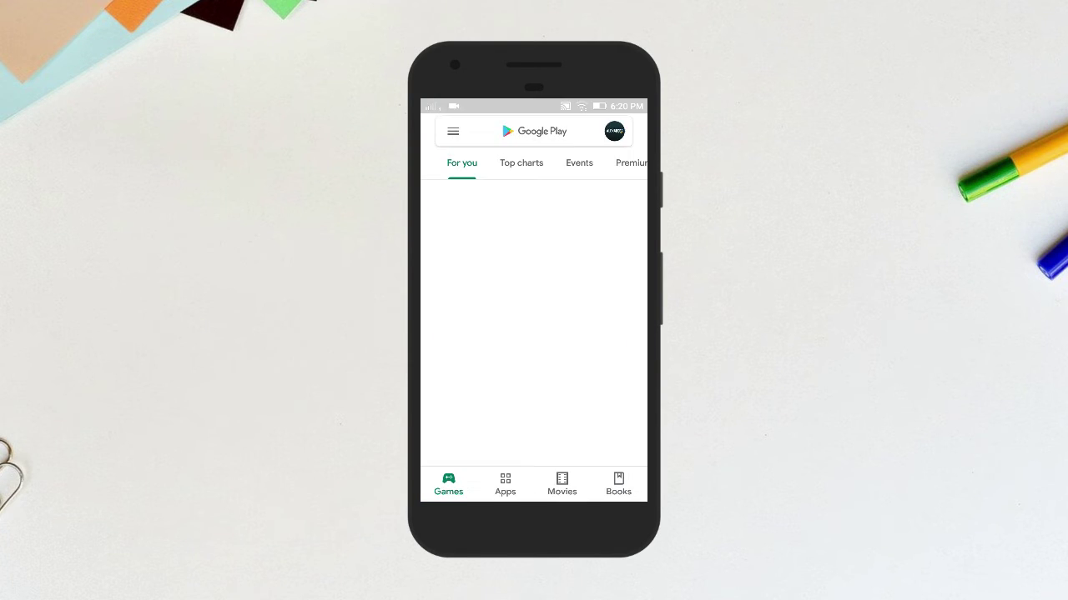
pyautogui.click(534, 131)
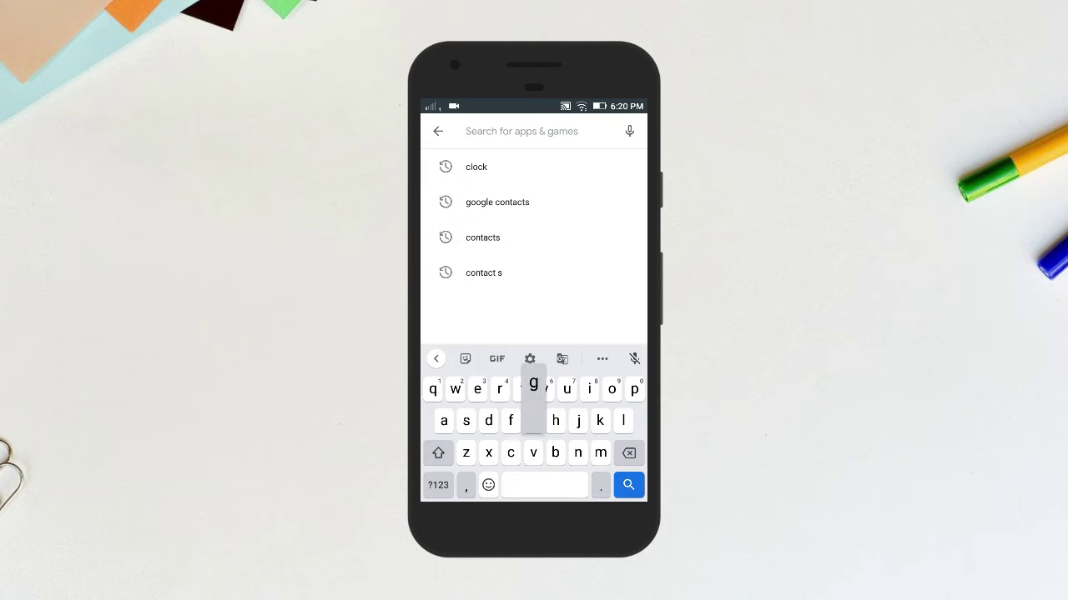
pyautogui.write('go')
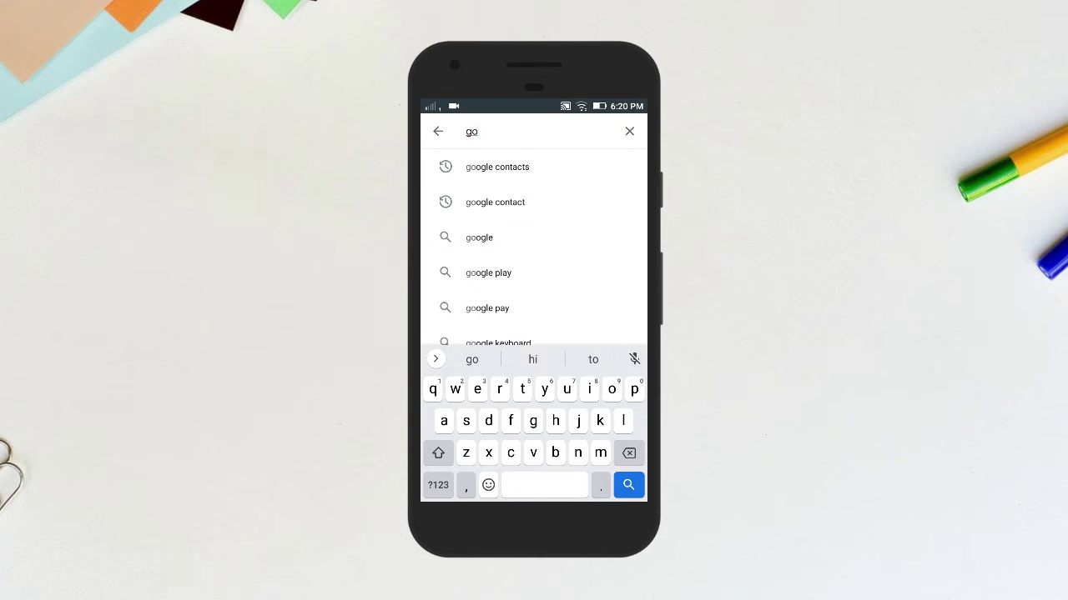
pyautogui.write('o')
pyautogui.click(593, 360)
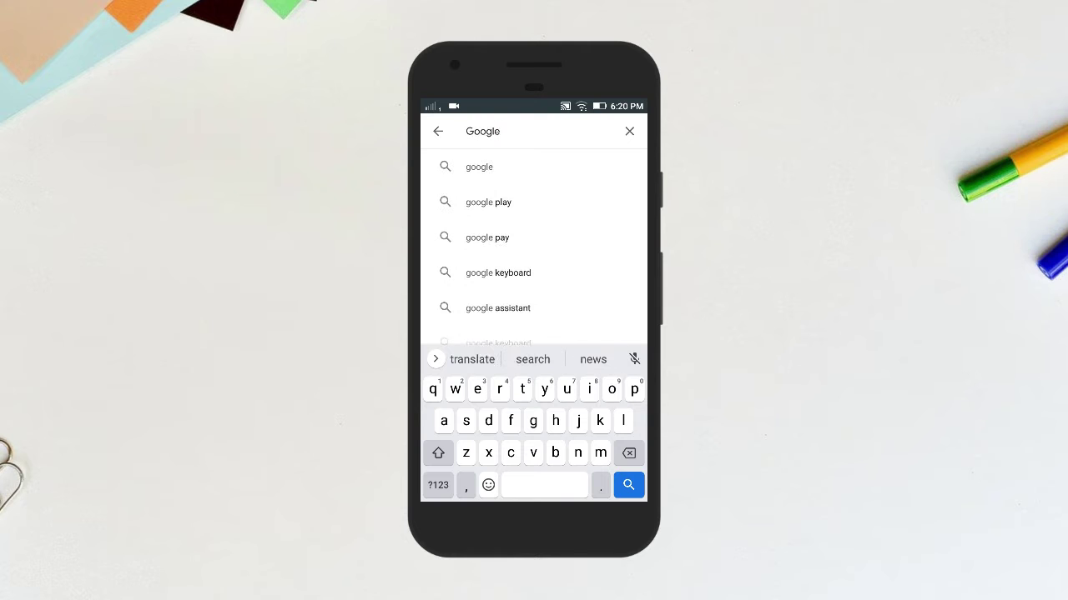
pyautogui.write('co')
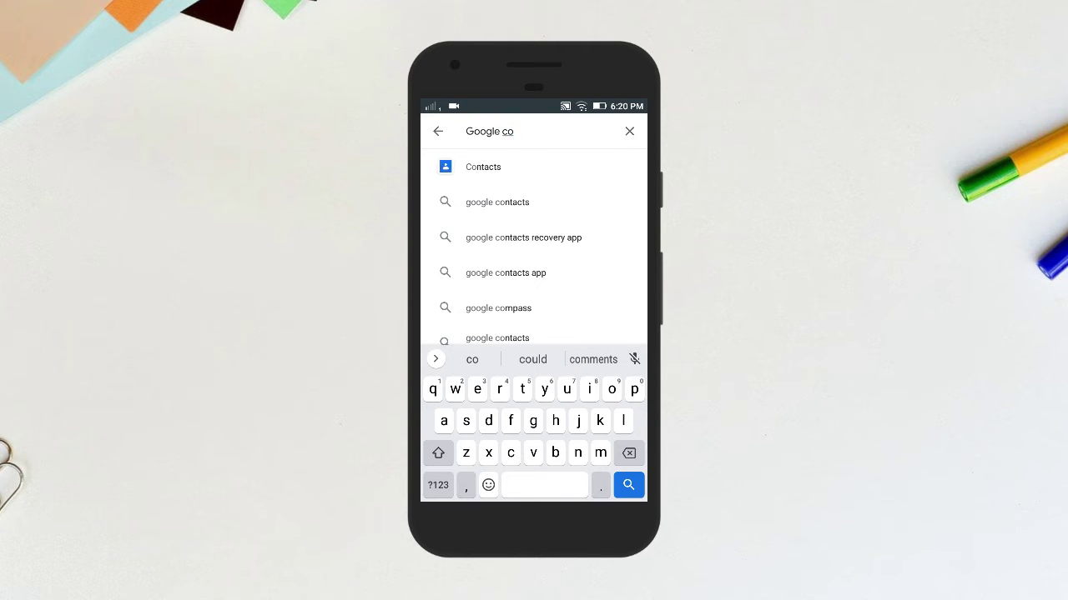
# Install Google's Contacts app from its Play Store page, accepting the requested permissions.
pyautogui.click(497, 202)
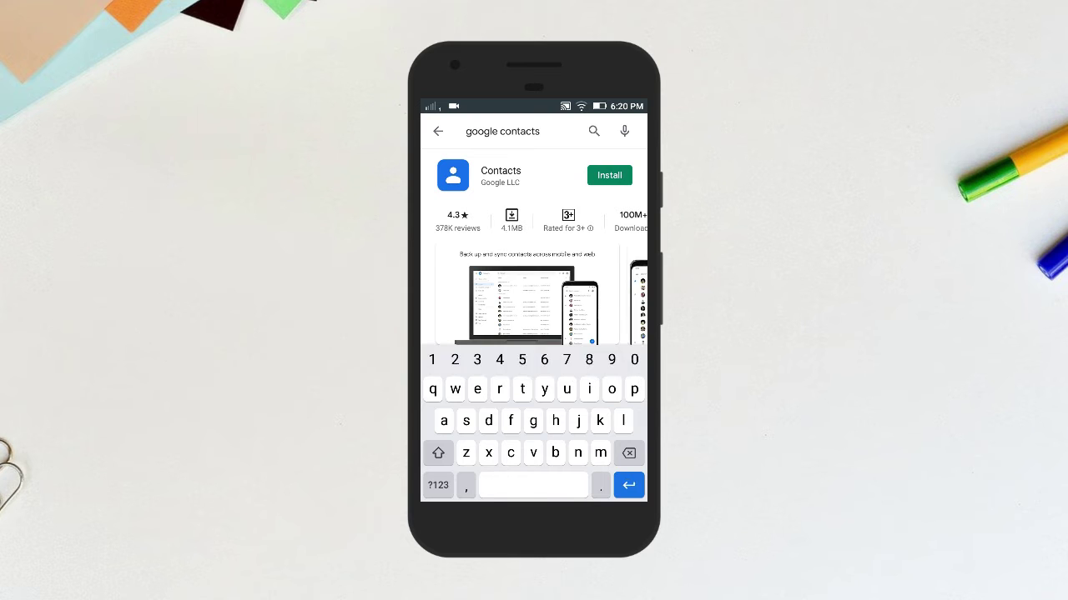
pyautogui.click(501, 175)
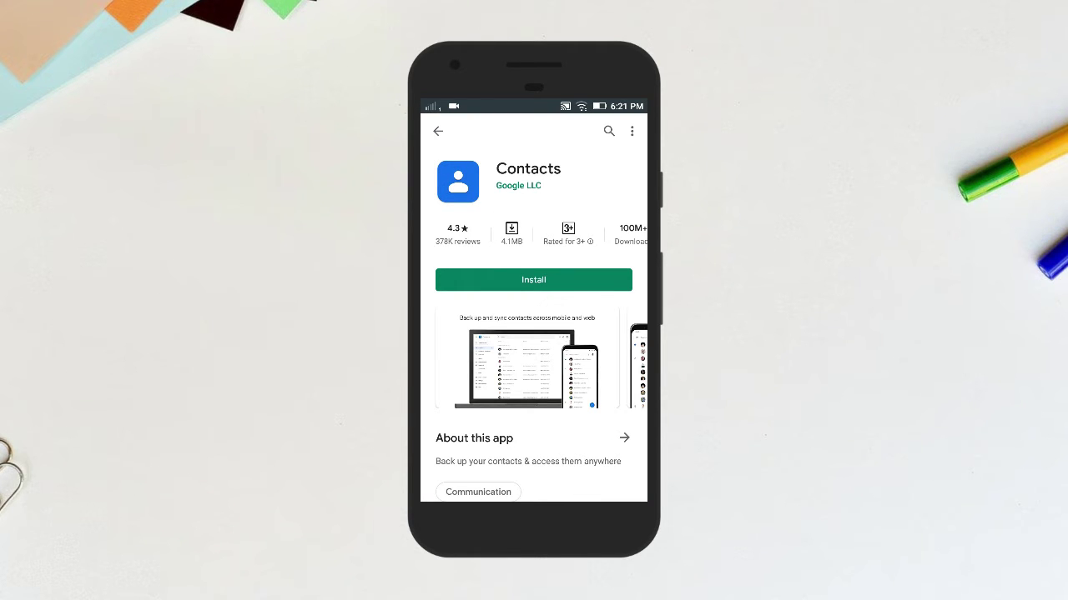
pyautogui.click(534, 279)
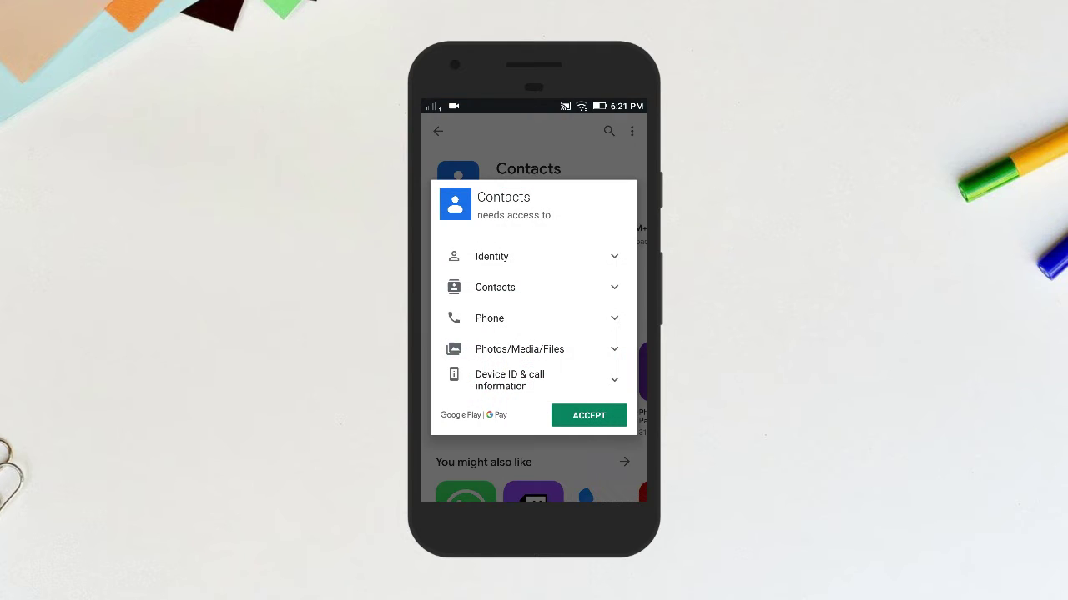
pyautogui.click(589, 415)
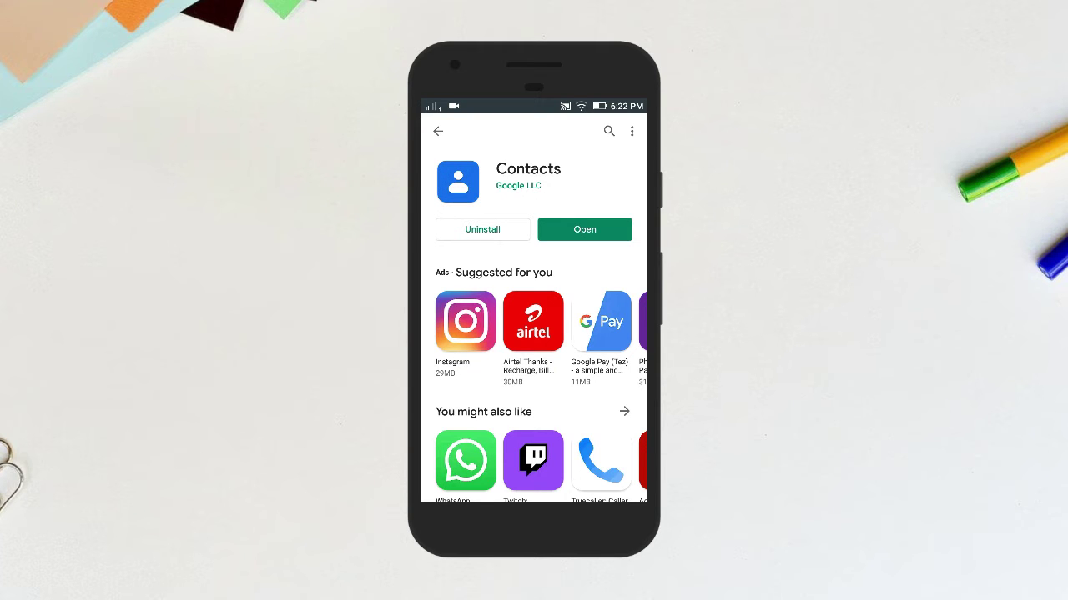
# Launch the newly installed Contacts app and go to its Settings.
pyautogui.click(585, 229)
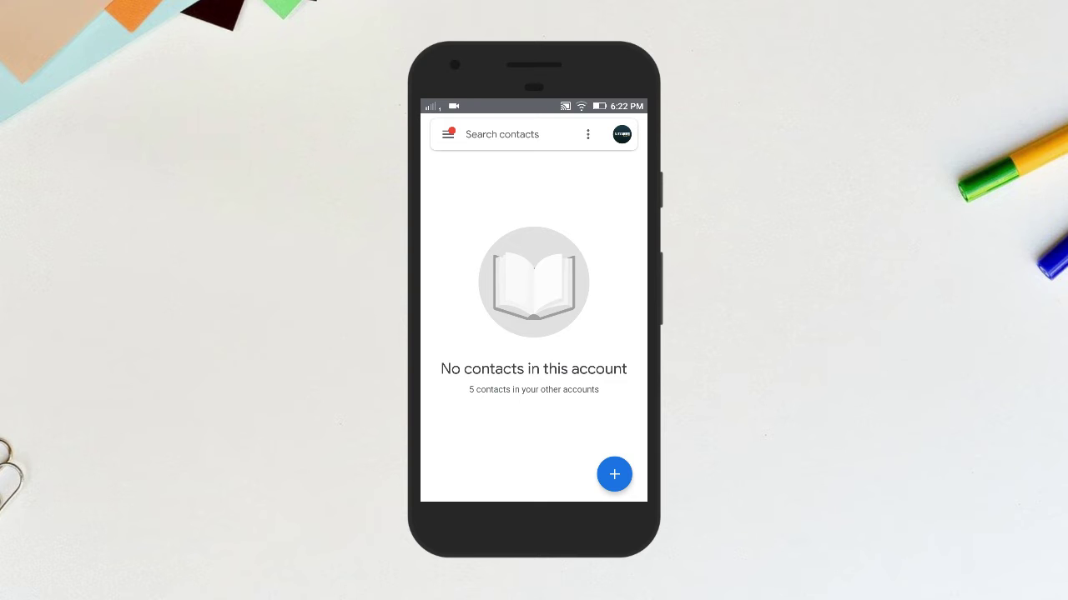
pyautogui.click(448, 134)
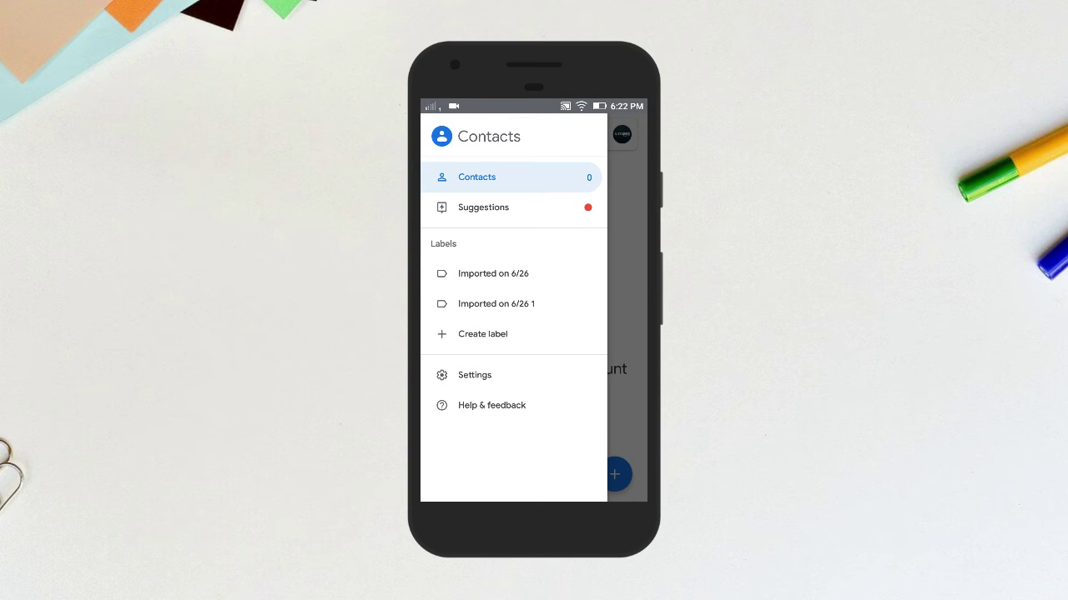
pyautogui.click(475, 375)
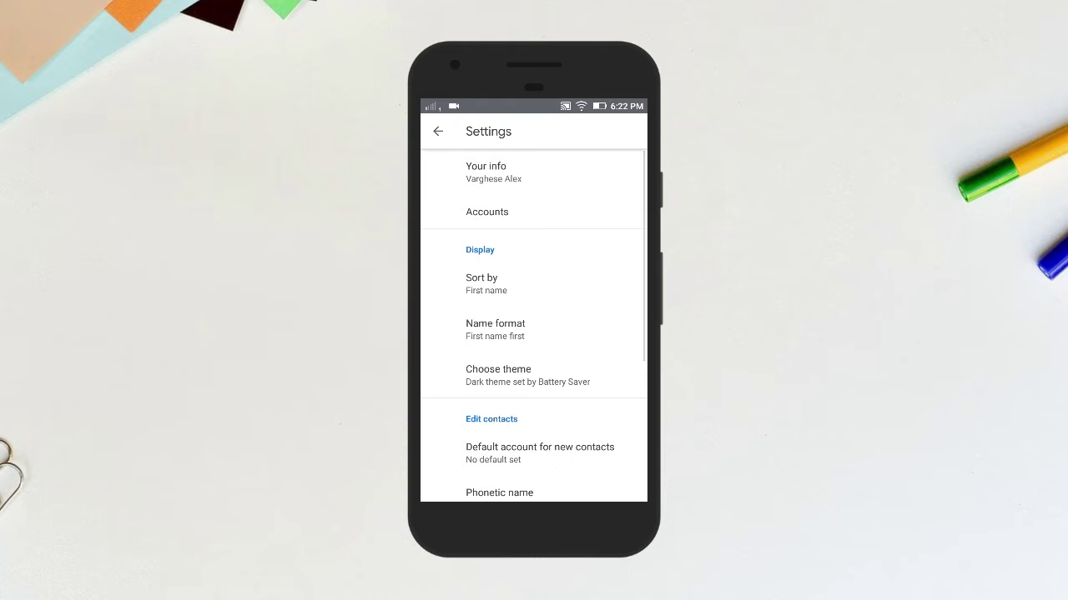
pyautogui.scroll(-5, 534, 326)
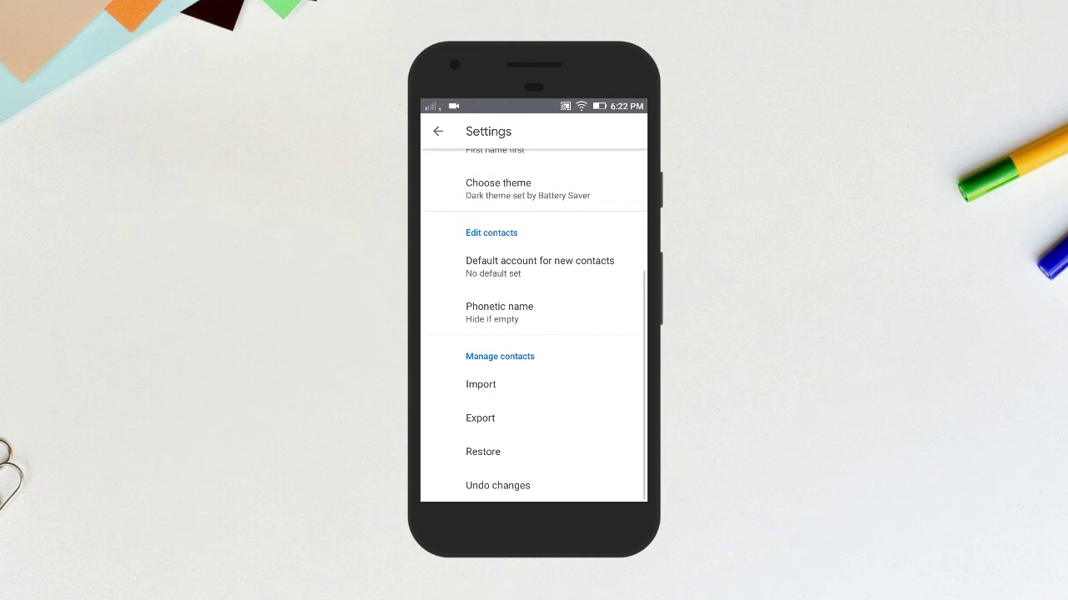
# Try importing contacts from the SIM card, find none, and close the empty selection.
pyautogui.click(481, 384)
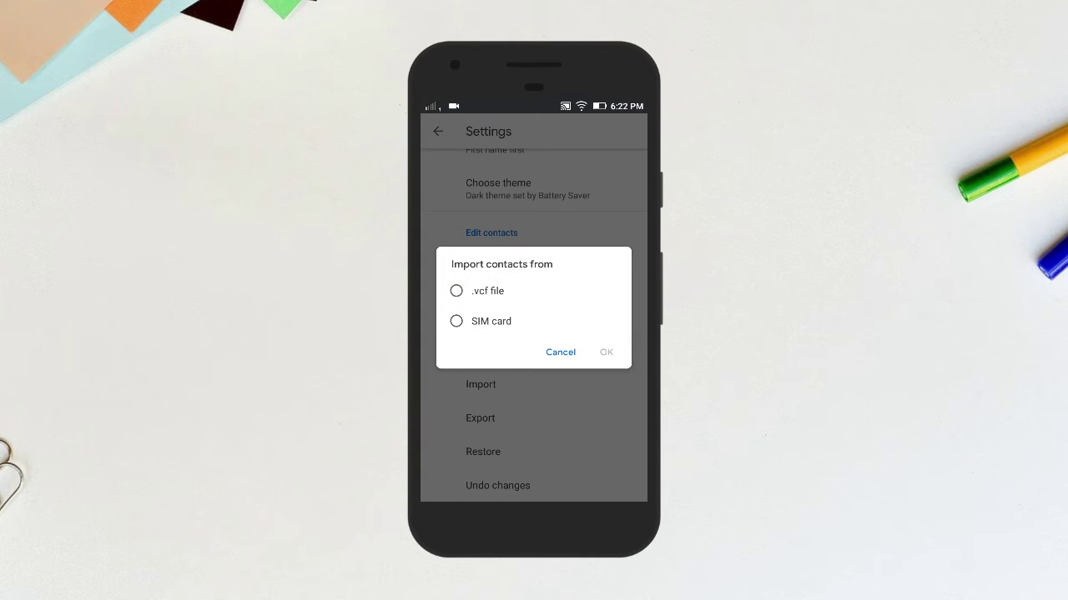
pyautogui.click(457, 321)
pyautogui.click(607, 351)
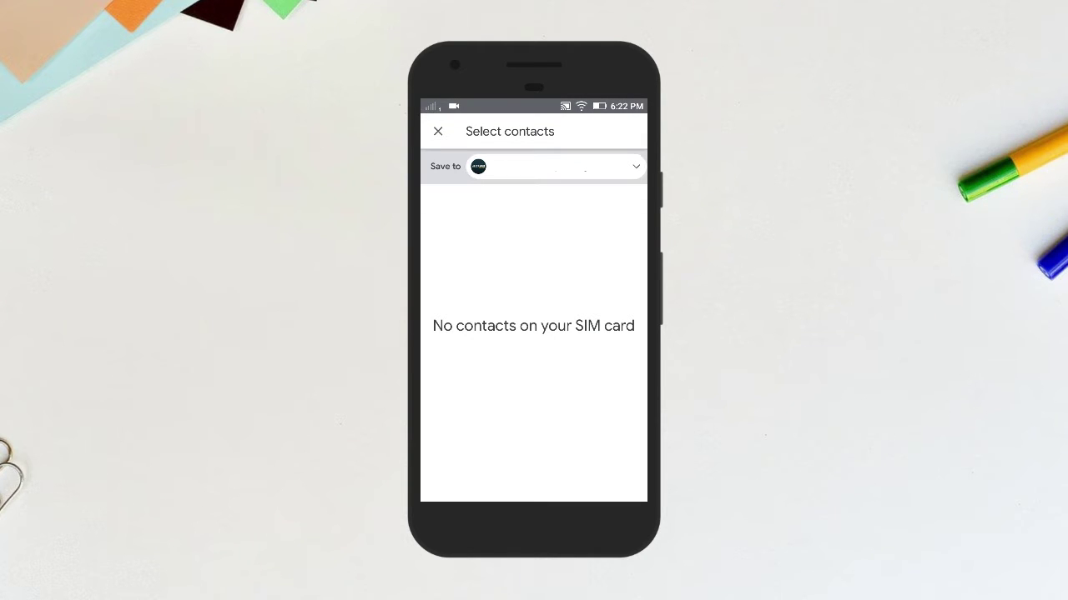
pyautogui.click(554, 166)
pyautogui.press('Escape')
pyautogui.click(438, 131)
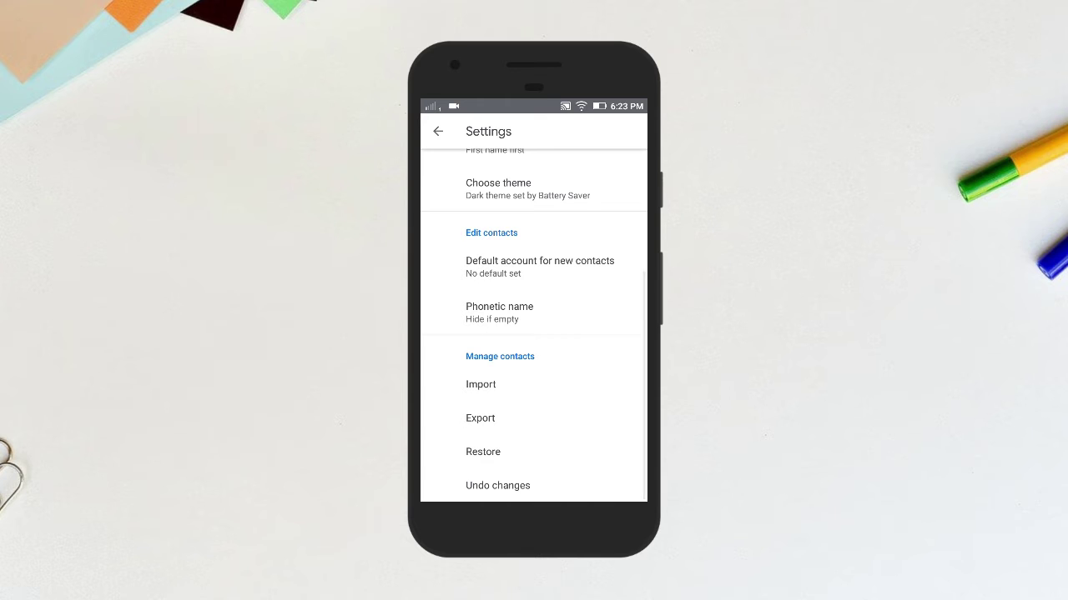
# Return to the contacts list, reopen Settings and choose to export the Device contacts.
pyautogui.click(438, 131)
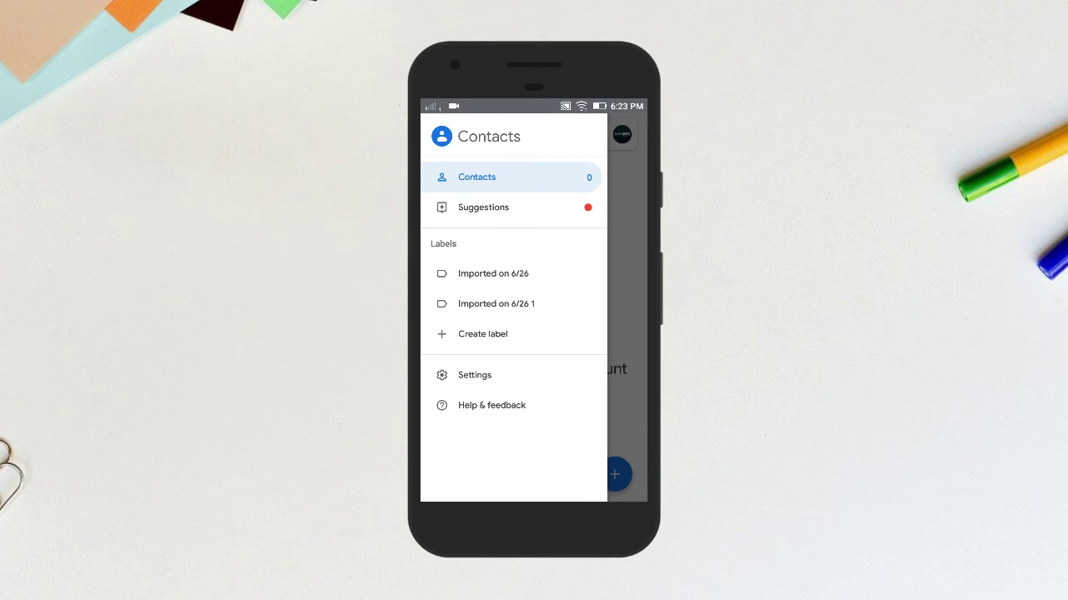
pyautogui.click(474, 375)
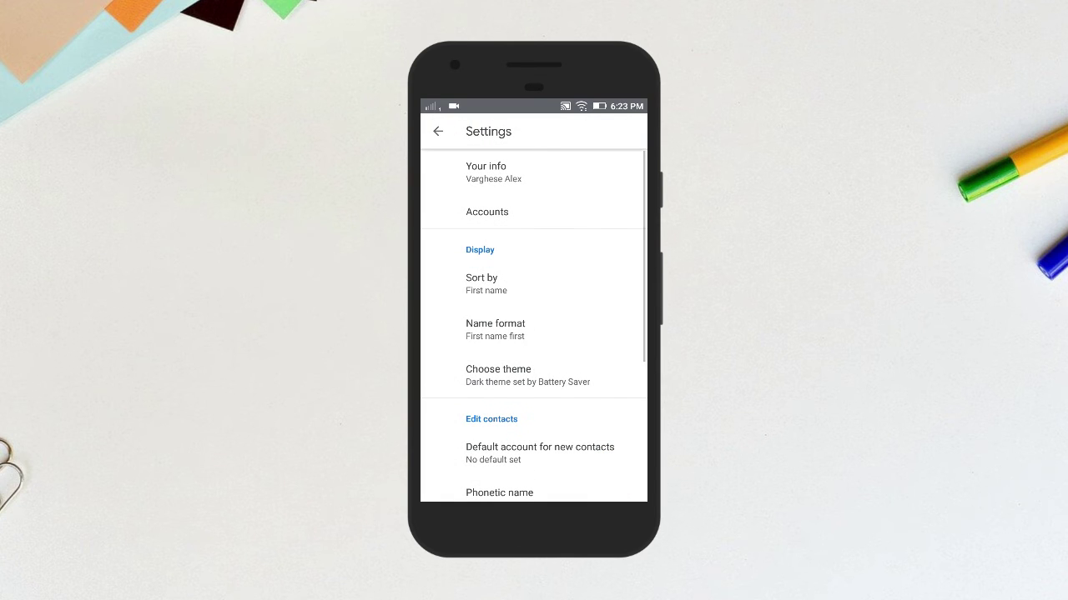
pyautogui.scroll(-3, 534, 325)
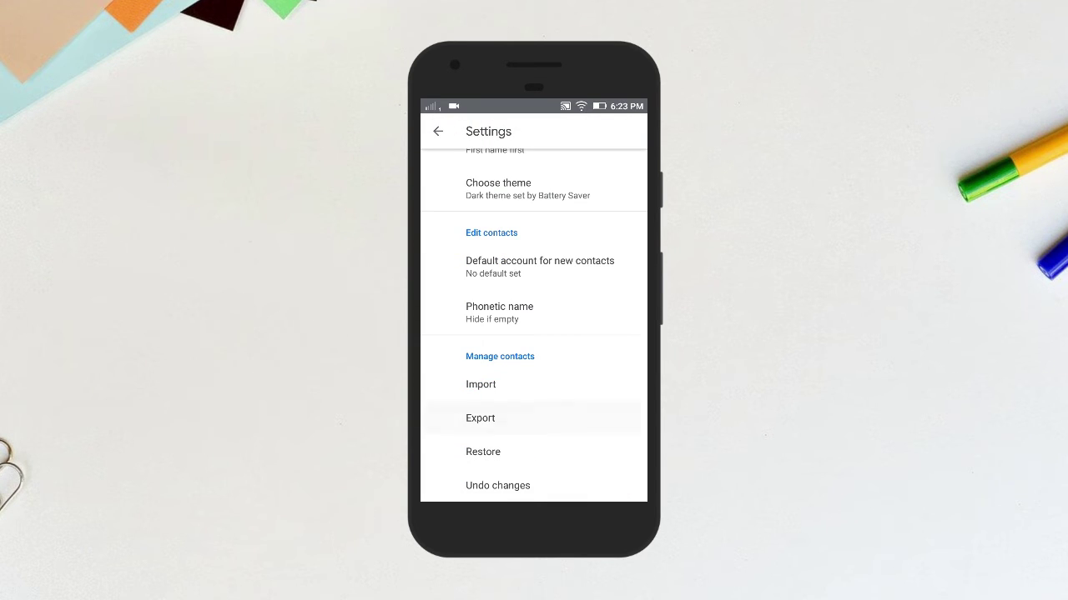
pyautogui.click(480, 418)
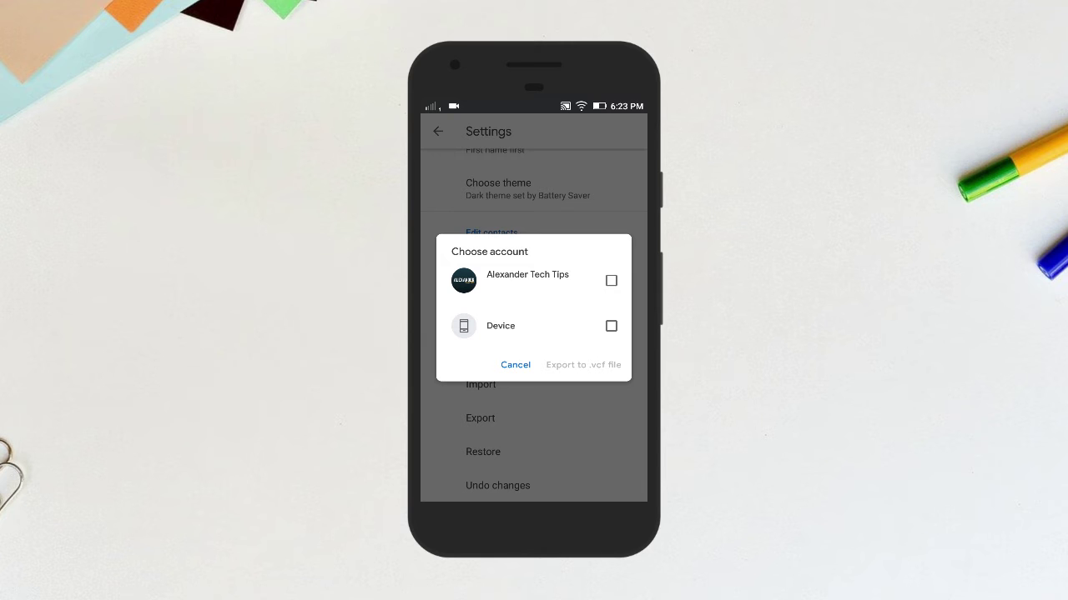
pyautogui.click(610, 326)
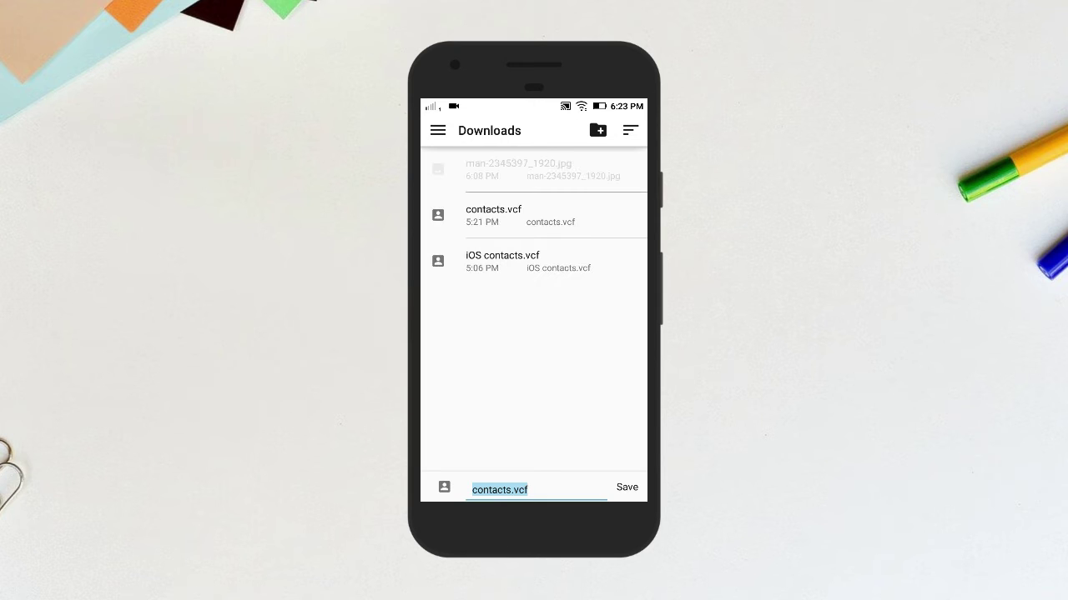
# Name the export file 'contacts on device.vcf' and save it to Downloads.
pyautogui.click(505, 489)
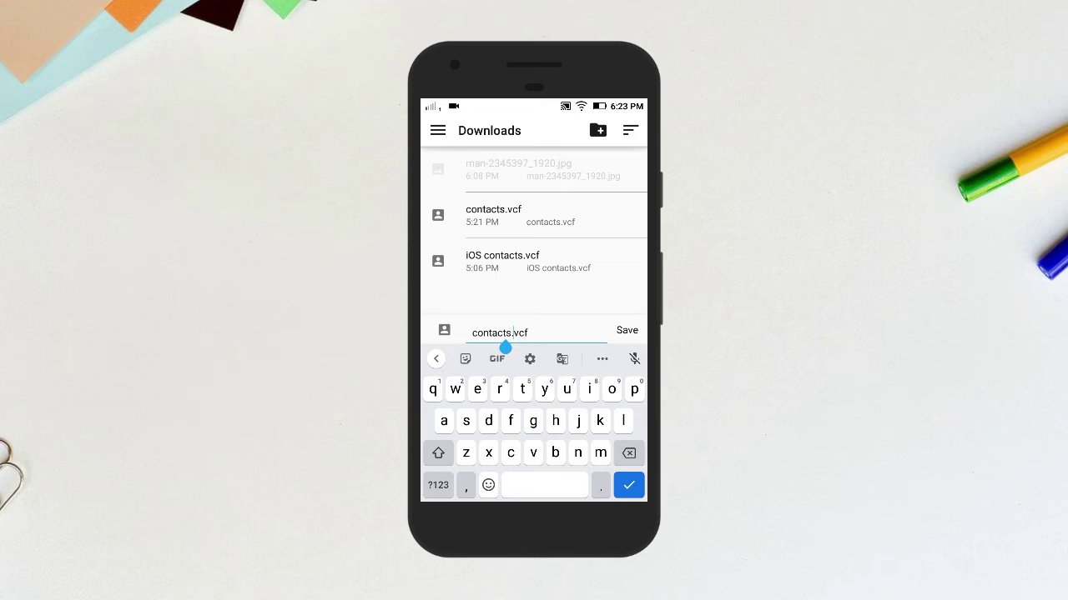
pyautogui.moveTo(506, 347); pyautogui.dragTo(511, 347)
pyautogui.write('on ')
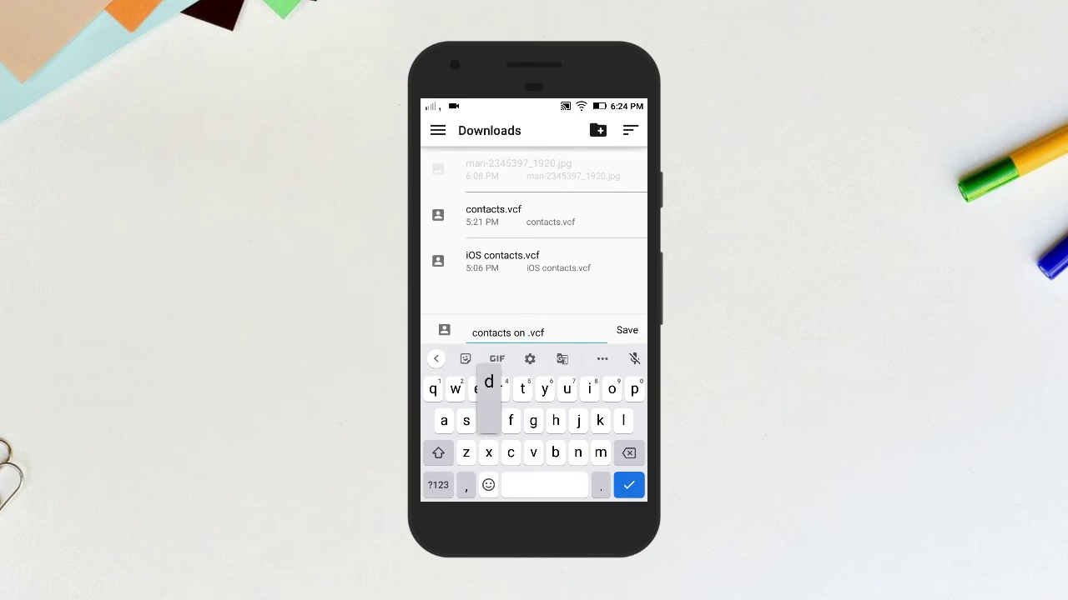
pyautogui.write('devi')
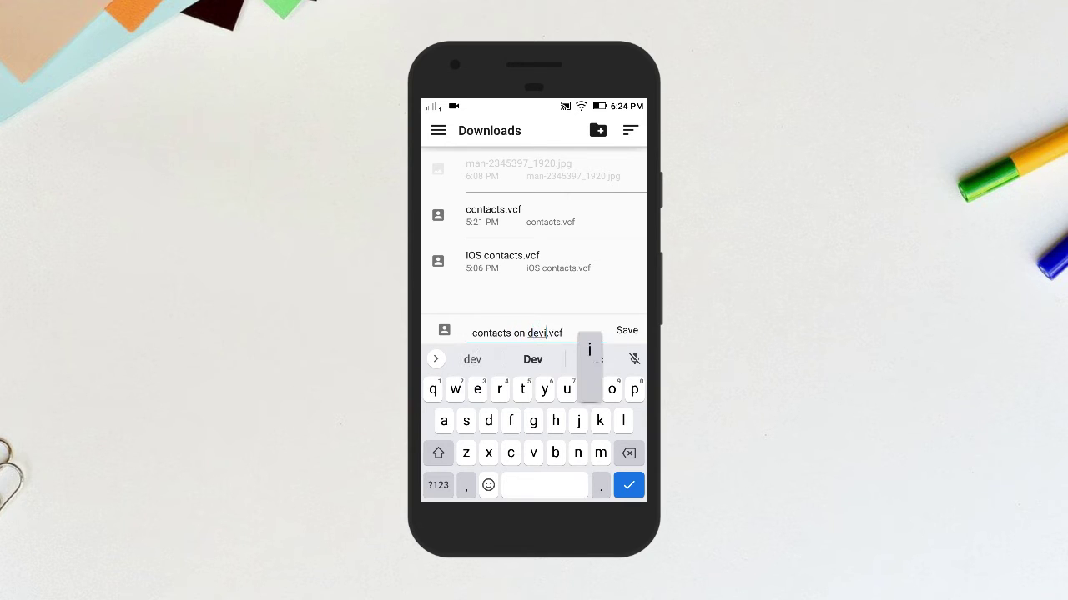
pyautogui.write('ce')
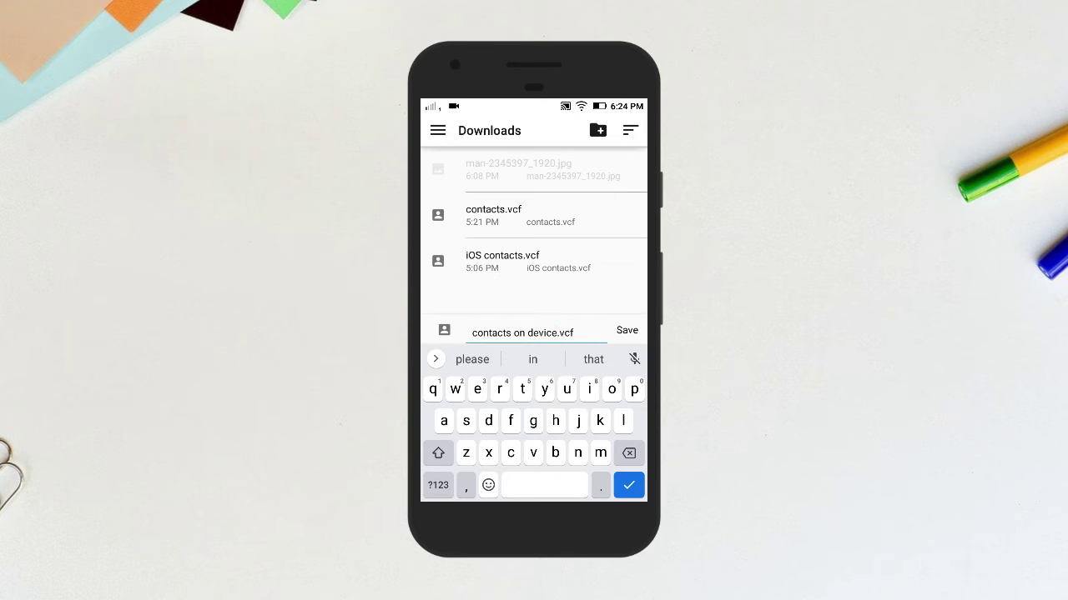
pyautogui.click(626, 331)
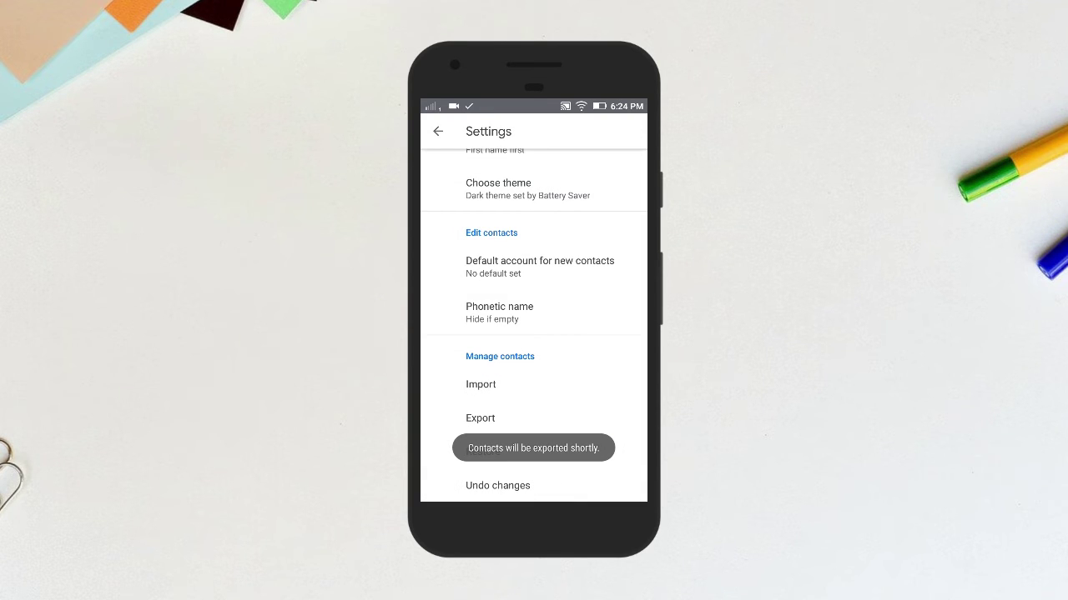
# From the home screen, open File Explorer and browse Internal storage to the Download folder.
pyautogui.press('Home')
pyautogui.hscroll(2, 534, 300)
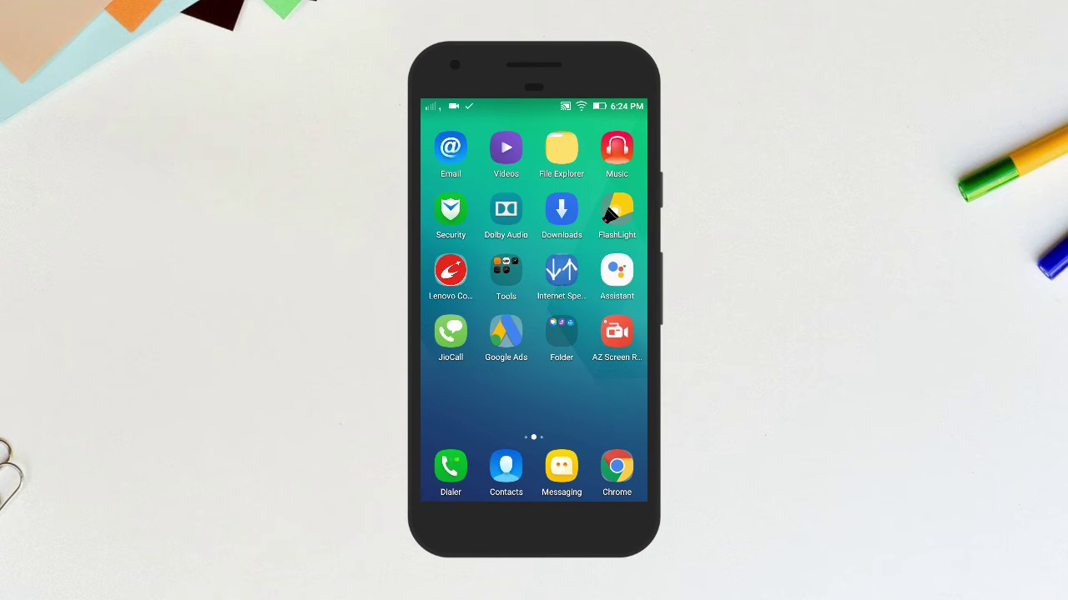
pyautogui.click(561, 149)
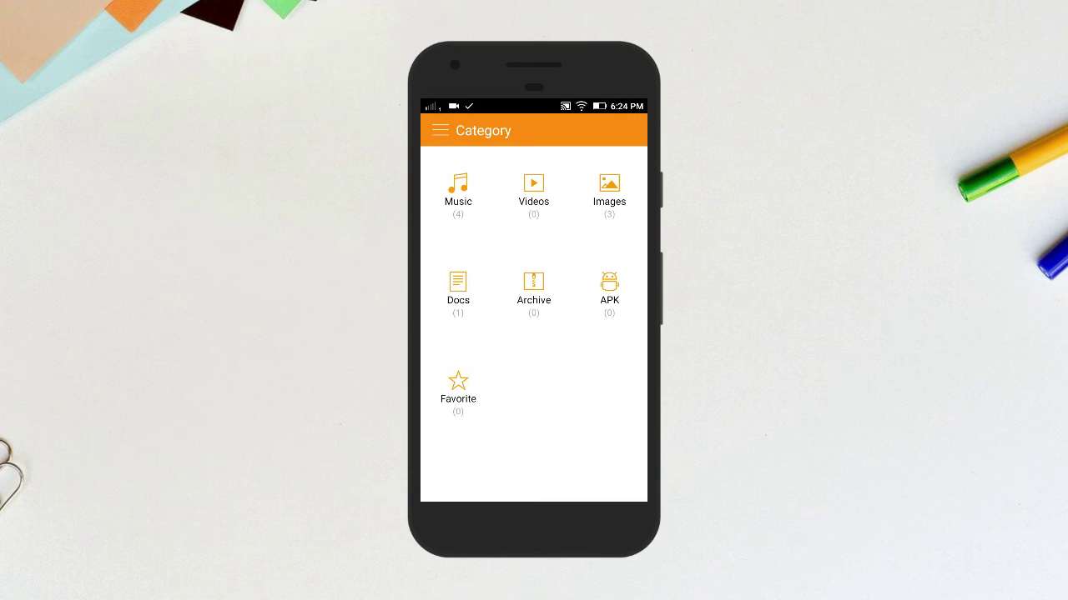
pyautogui.click(440, 130)
pyautogui.click(476, 211)
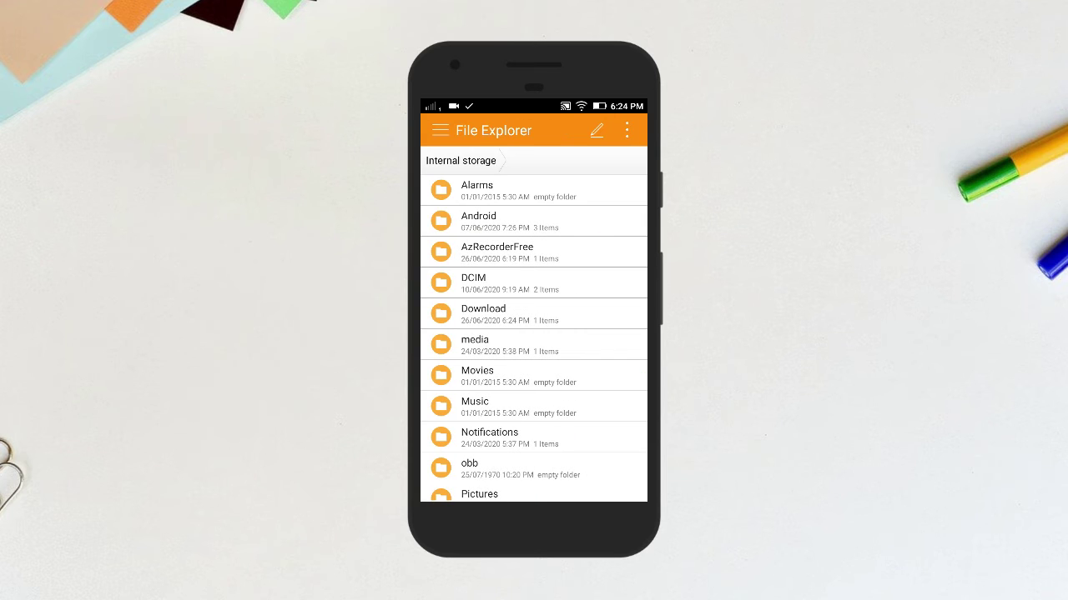
pyautogui.click(483, 313)
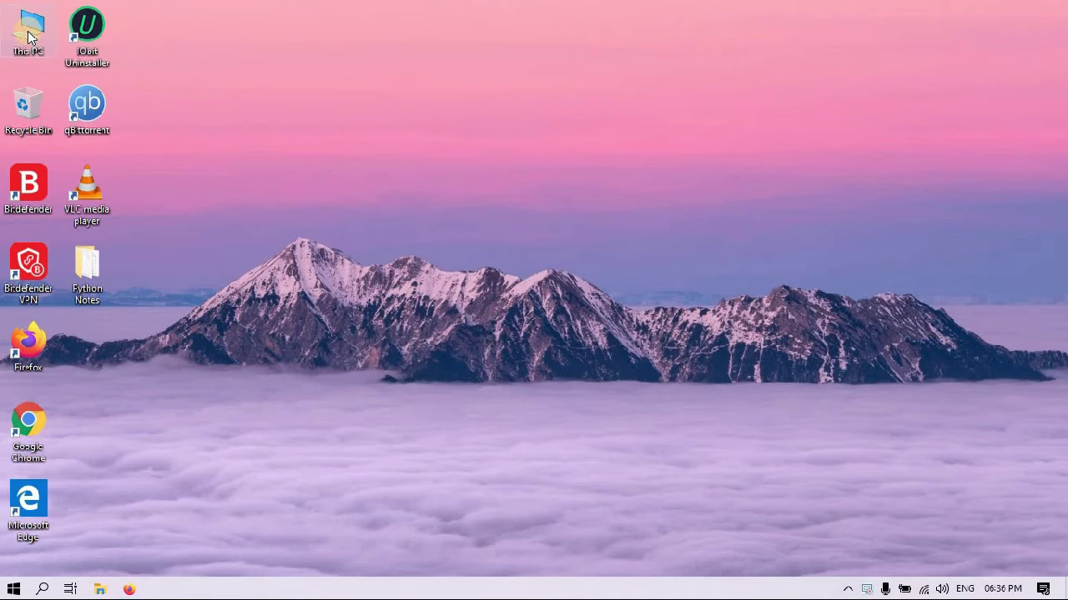
pyautogui.doubleClick(28, 30)
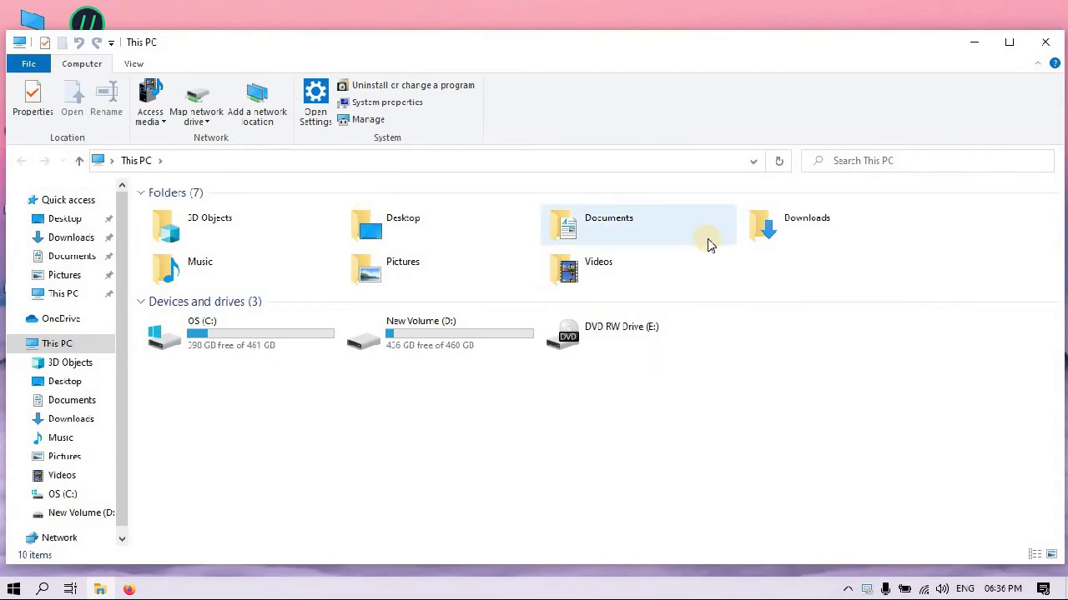
pyautogui.doubleClick(825, 237)
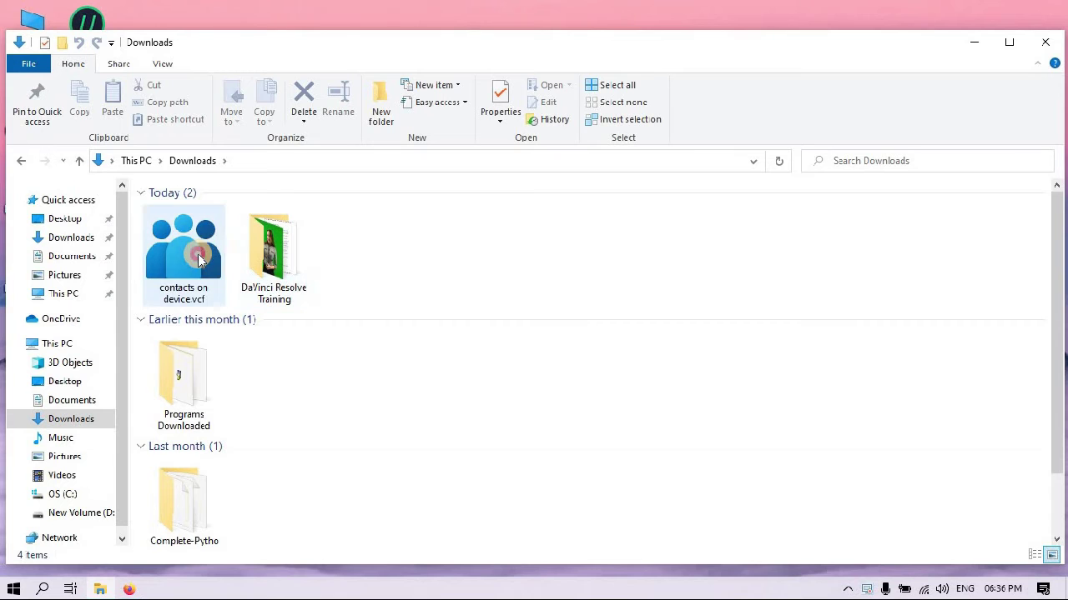
pyautogui.click(197, 252)
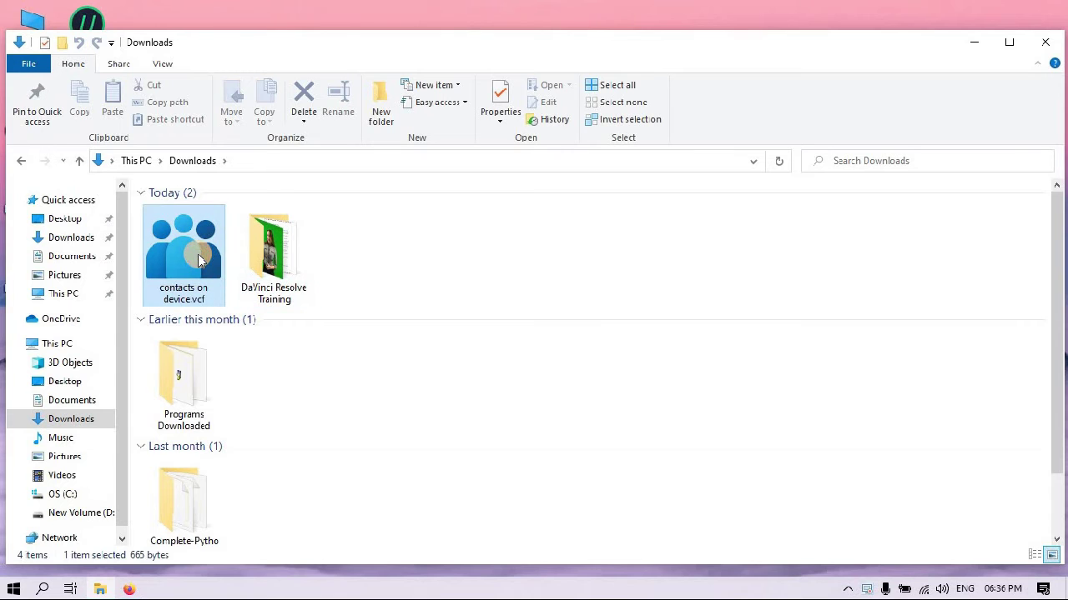
pyautogui.click(495, 282)
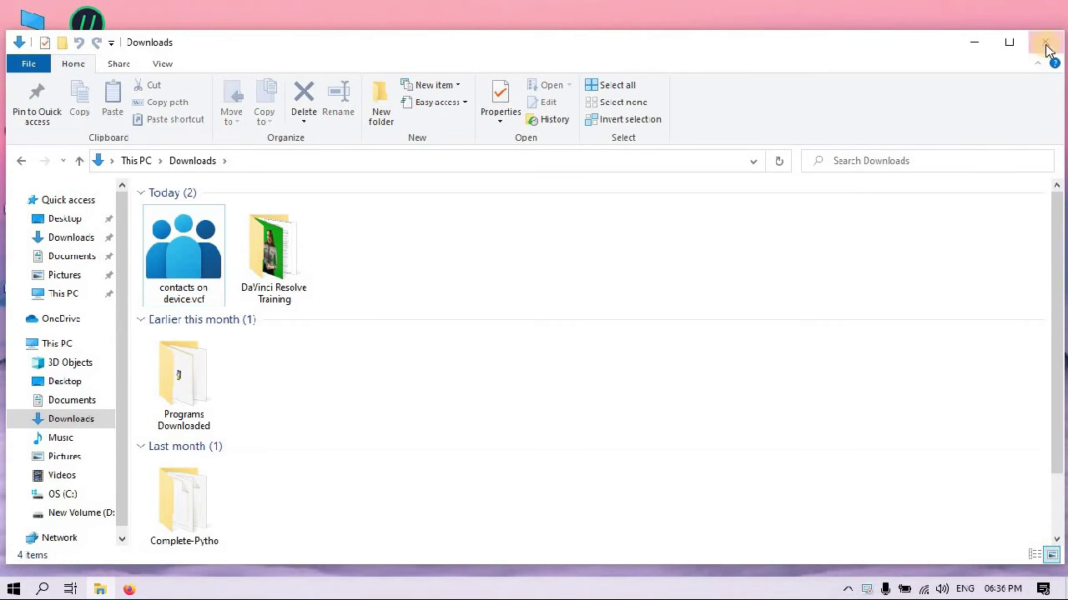
pyautogui.click(1045, 42)
# Launch Firefox, search Google for 'google contacts' and open contacts.google.com.
pyautogui.click(128, 590)
pyautogui.click(423, 336)
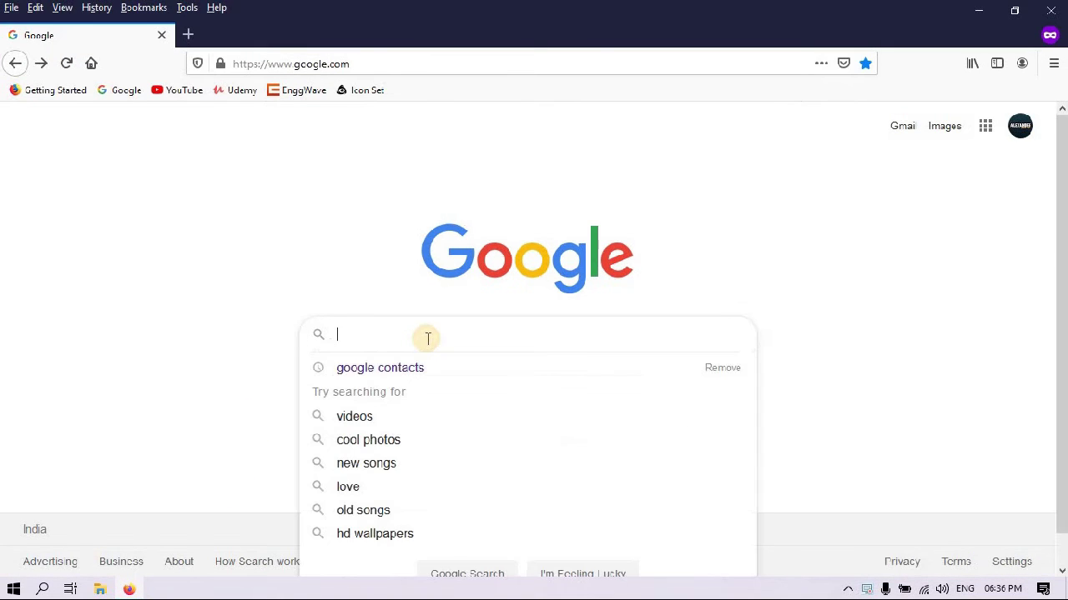
pyautogui.write('google')
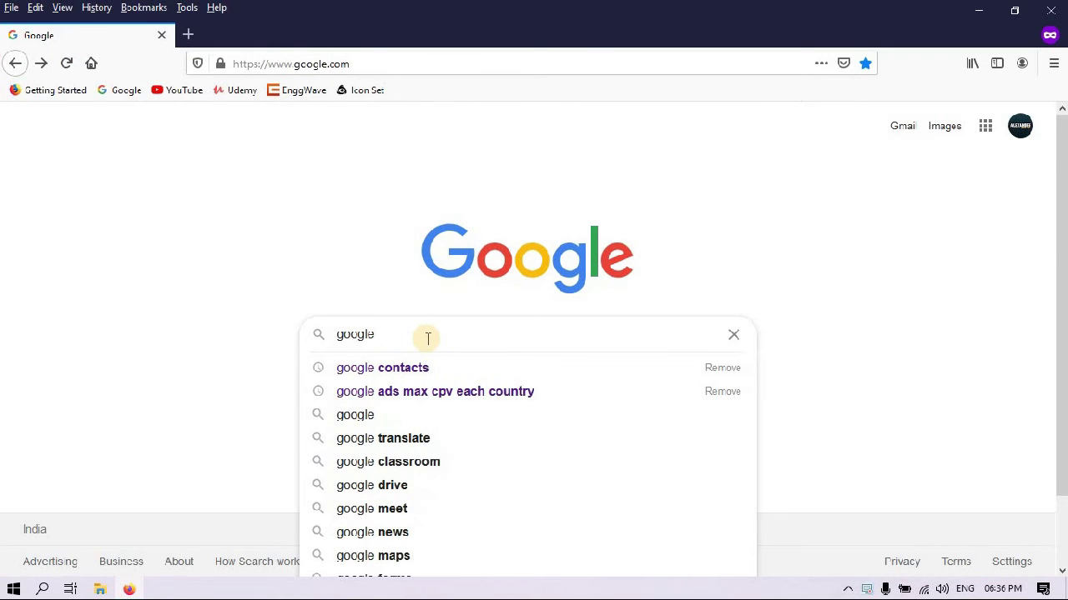
pyautogui.press('Down')
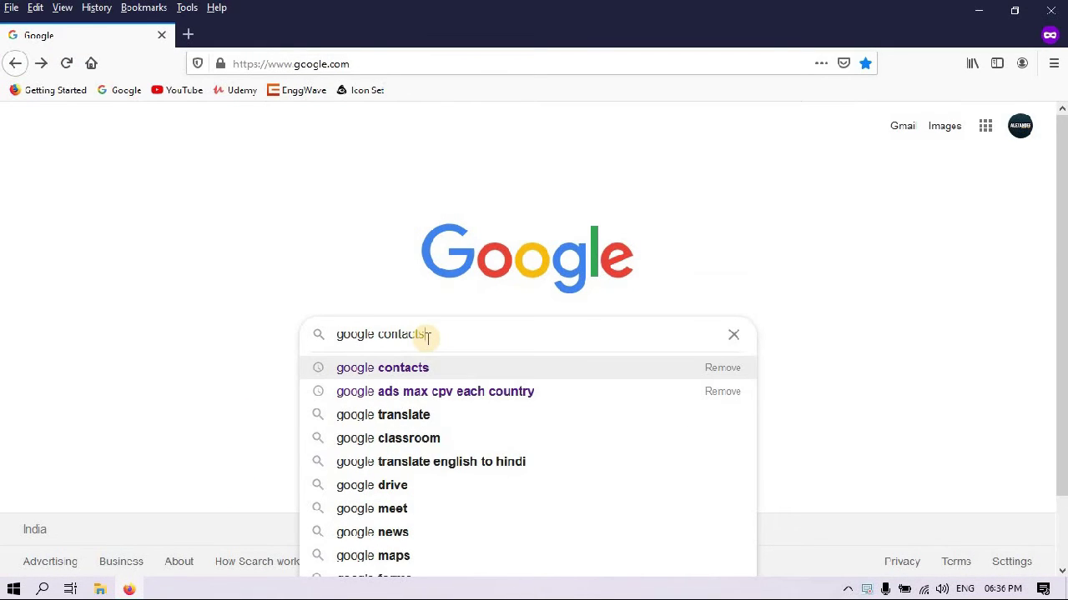
pyautogui.press('Return')
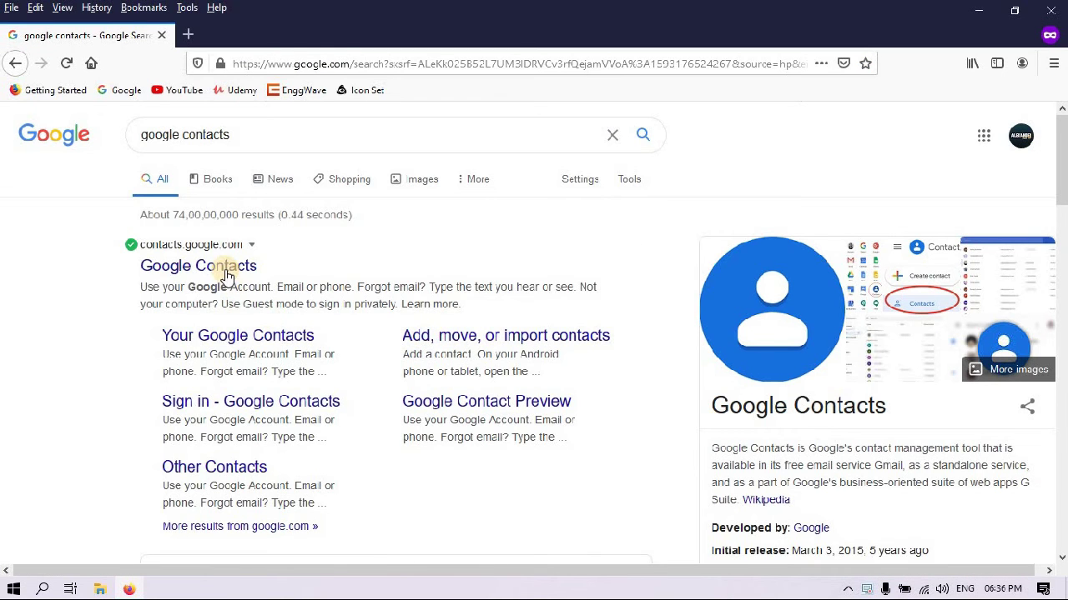
pyautogui.click(225, 273)
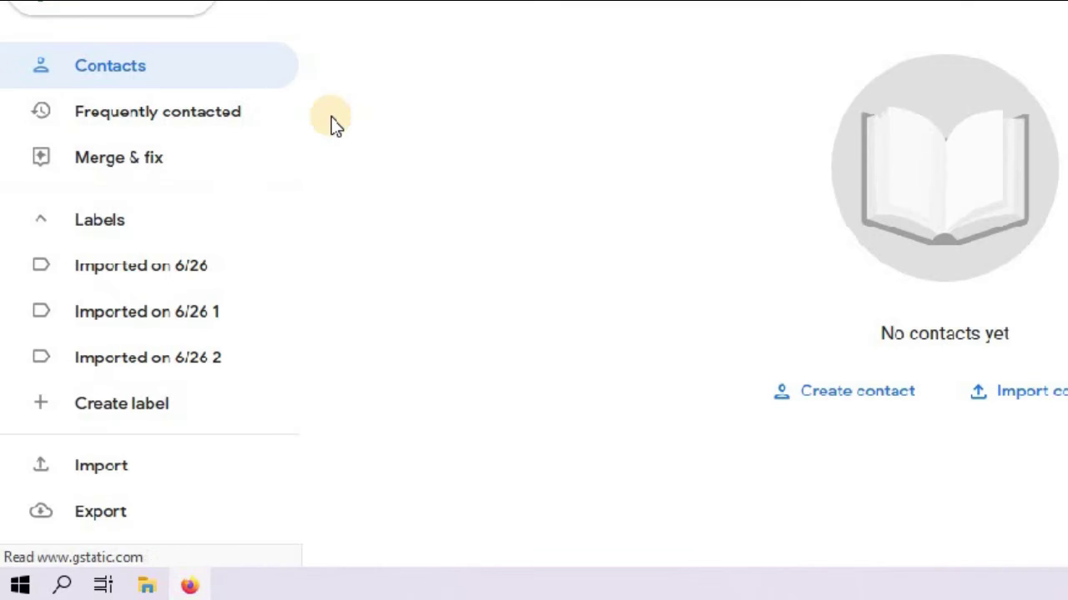
# Import 'contacts on device.vcf', dismissing the duplicates banner and the completion notice.
pyautogui.click(125, 471)
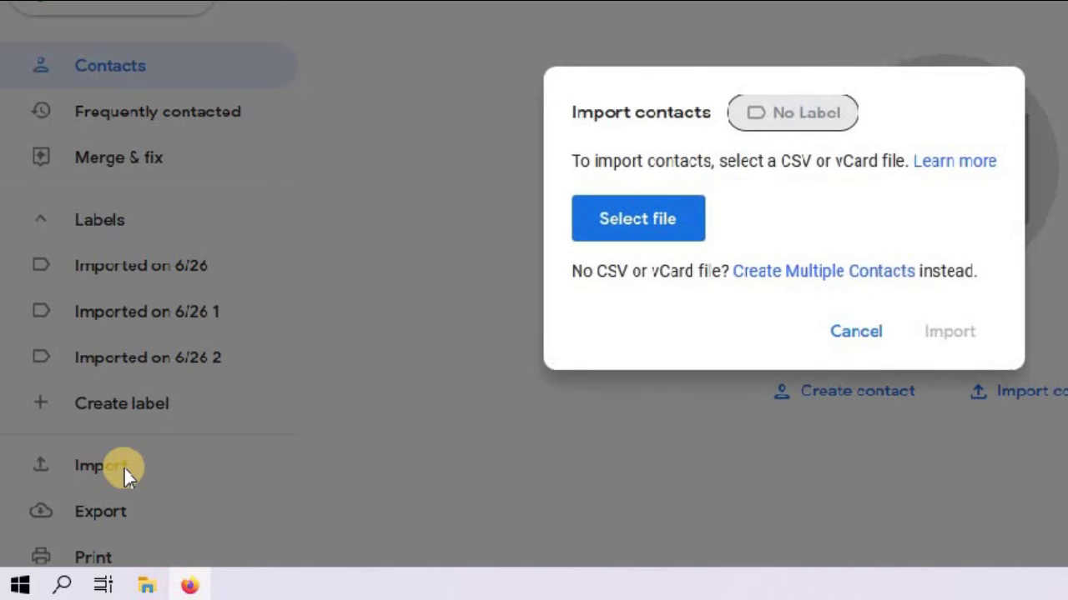
pyautogui.click(647, 233)
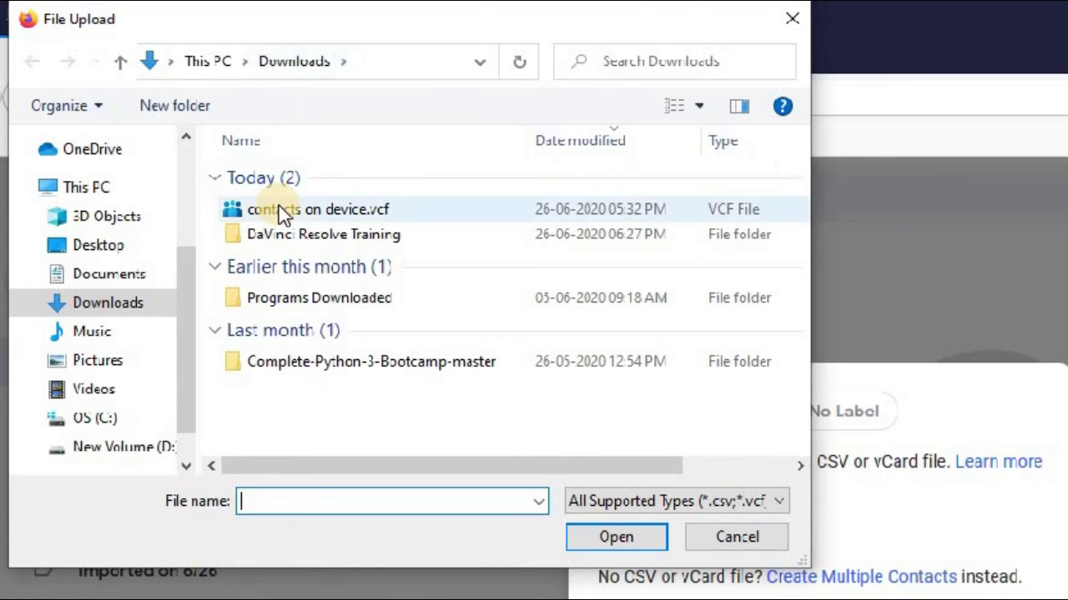
pyautogui.click(355, 213)
pyautogui.click(616, 537)
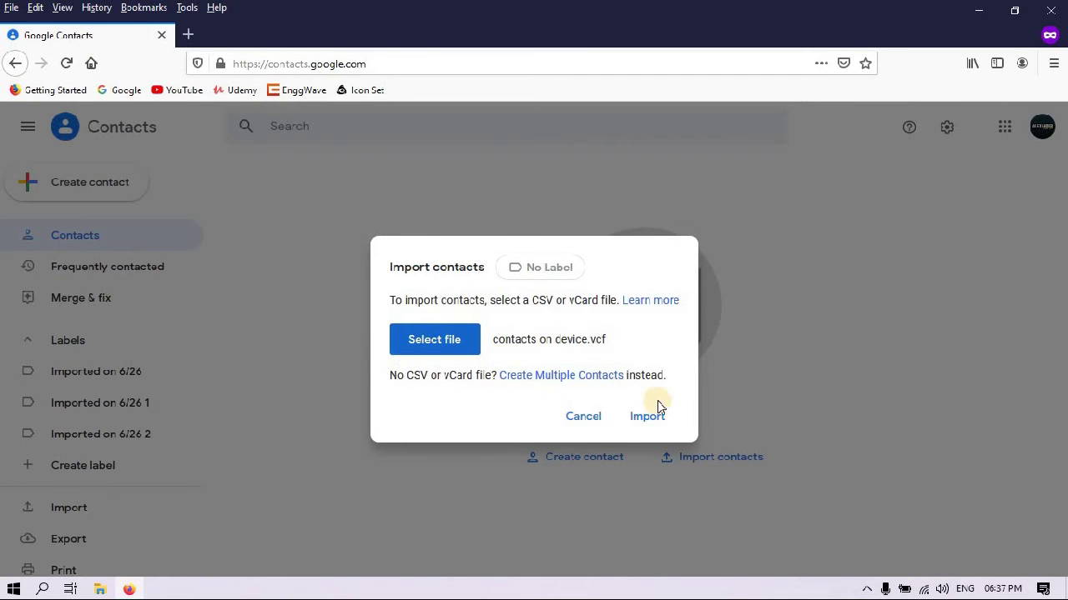
pyautogui.click(648, 417)
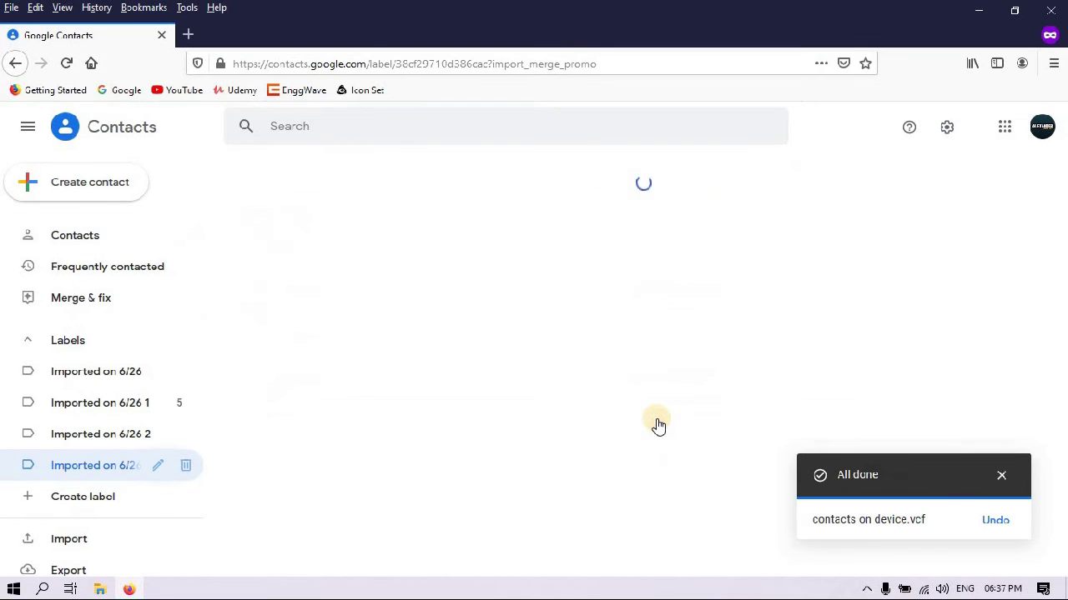
pyautogui.click(770, 176)
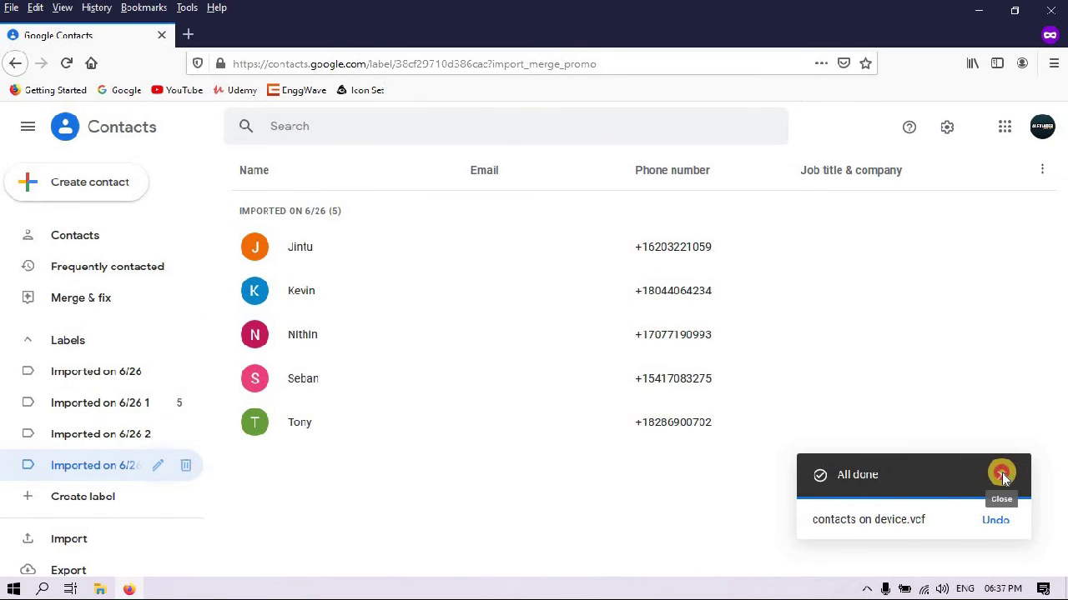
pyautogui.click(1000, 474)
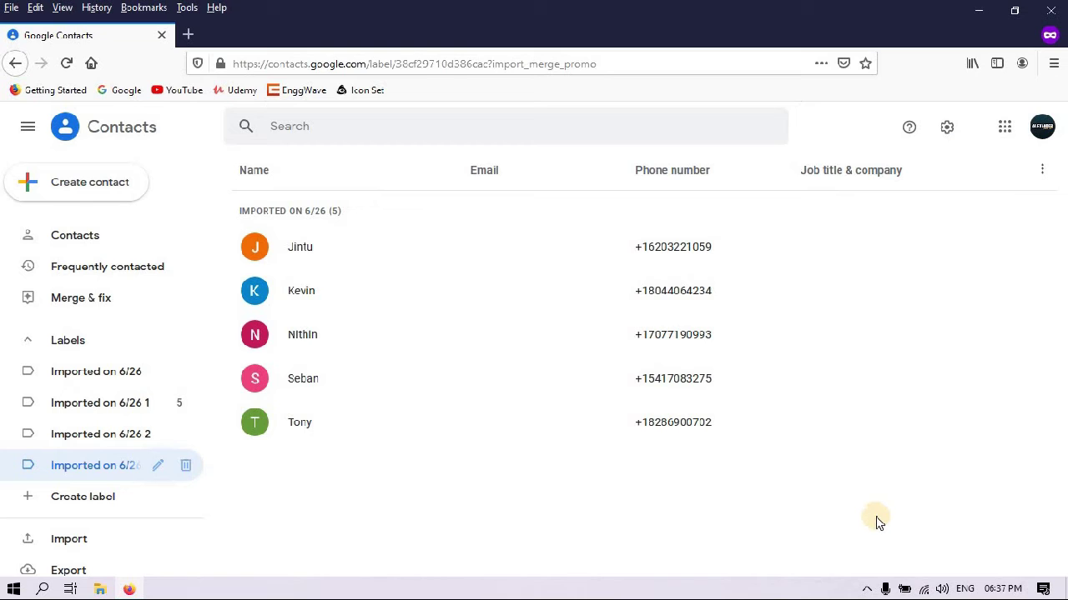
pyautogui.scroll(-2, 50, 500)
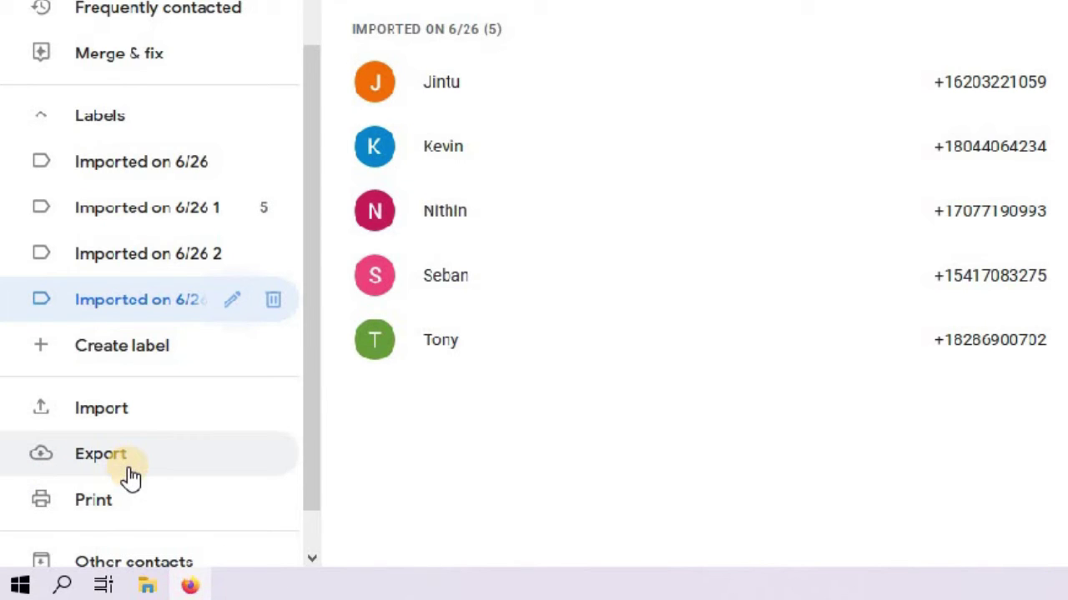
# Export the five imported contacts as vCard (for iOS Contacts), saving contacts.vcf to the computer.
pyautogui.click(129, 474)
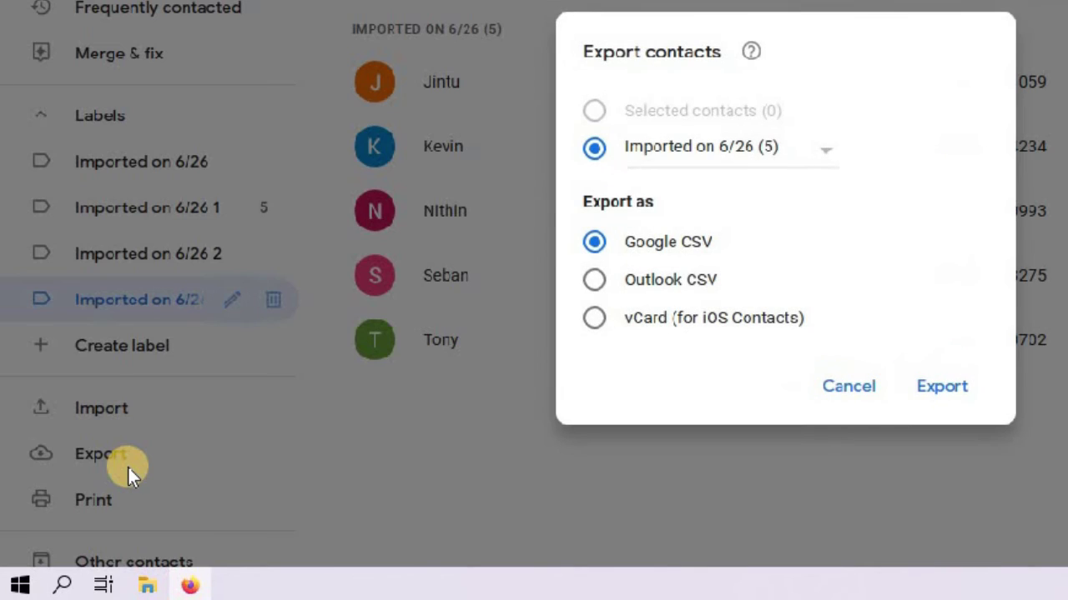
pyautogui.click(605, 342)
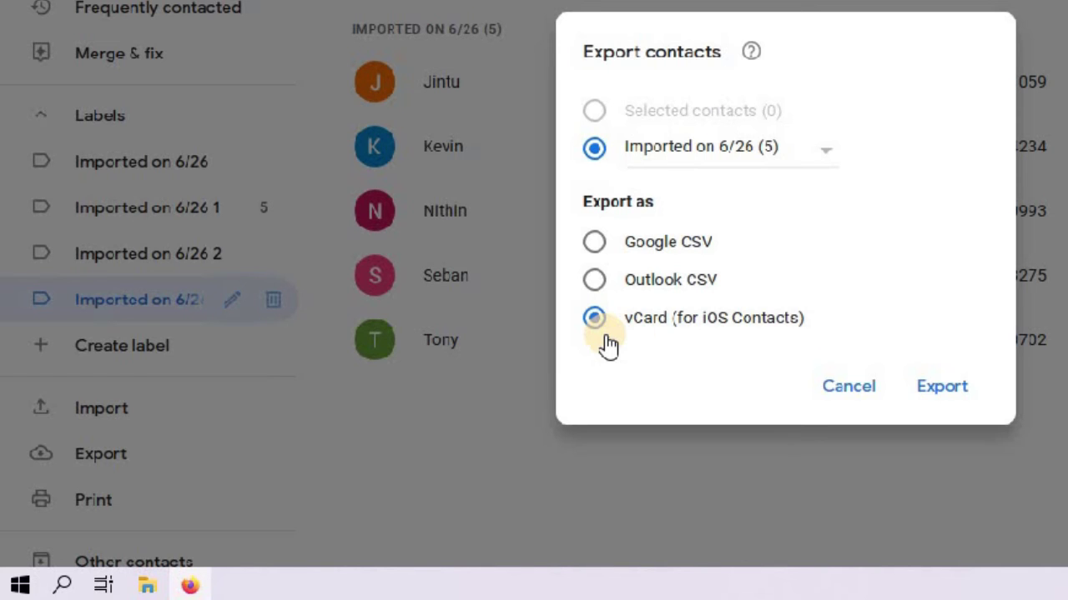
pyautogui.click(933, 388)
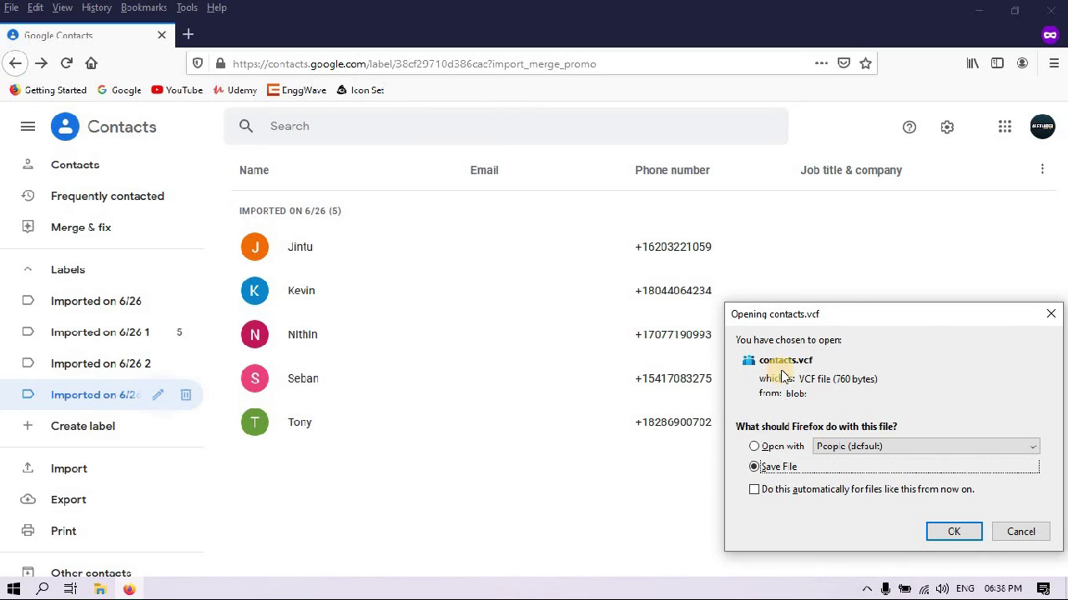
pyautogui.click(956, 534)
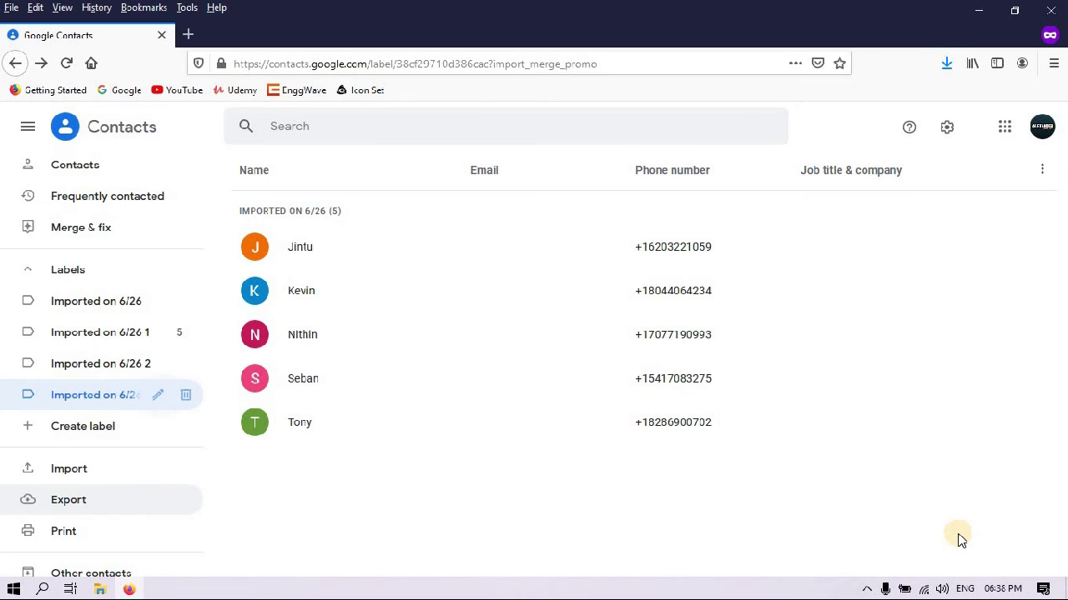
pyautogui.click(948, 65)
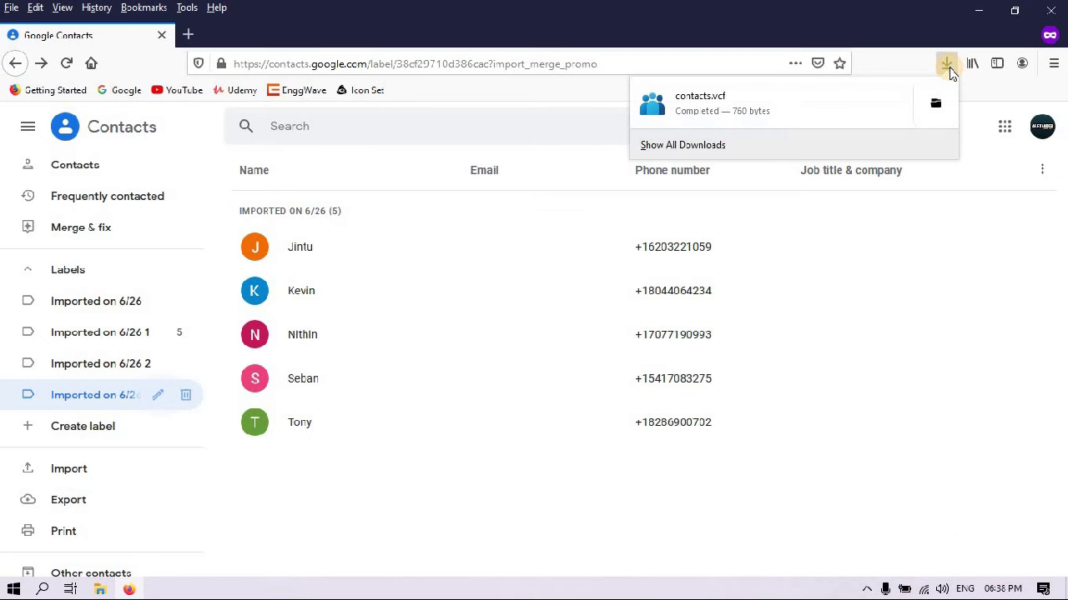
# Open the Downloads folder holding contacts.vcf and clear the file's selection.
pyautogui.click(933, 103)
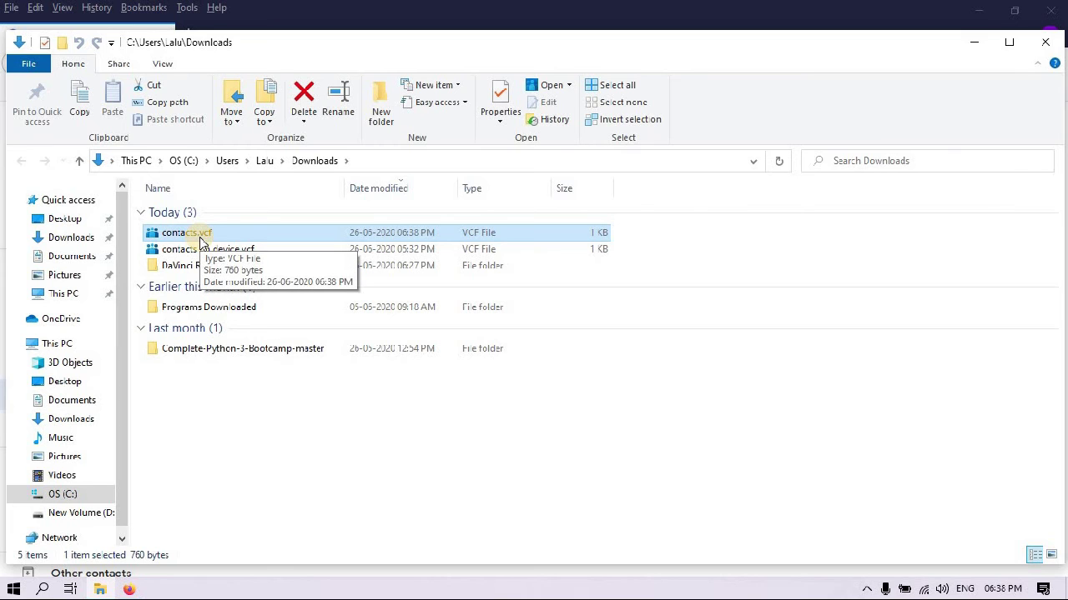
pyautogui.click(314, 406)
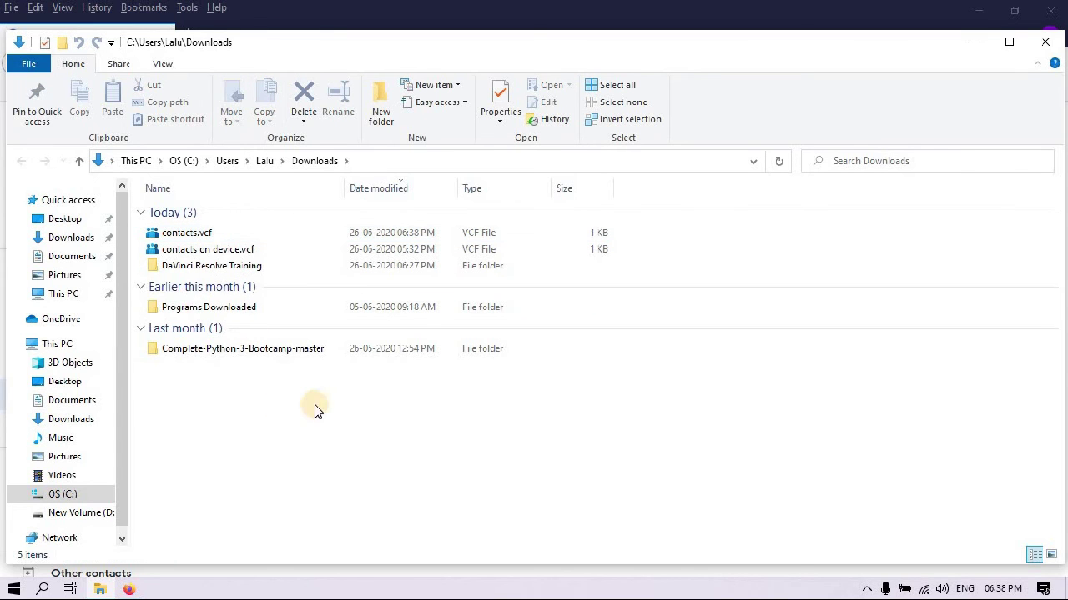
# Close the Downloads window, search Google for 'icloud' in a new private tab, and open icloud.com.
pyautogui.click(1044, 40)
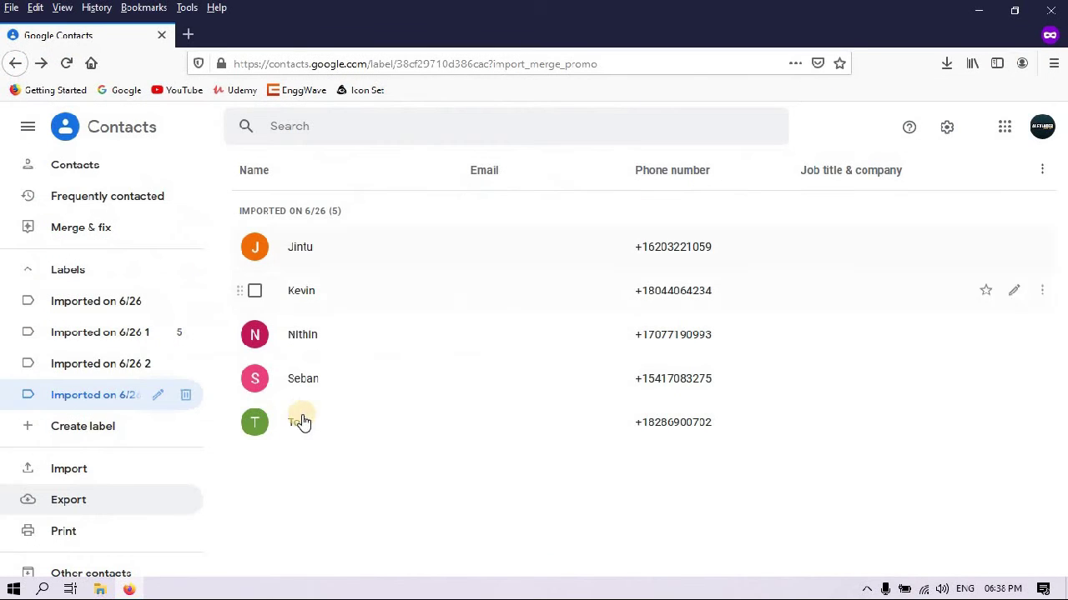
pyautogui.click(189, 35)
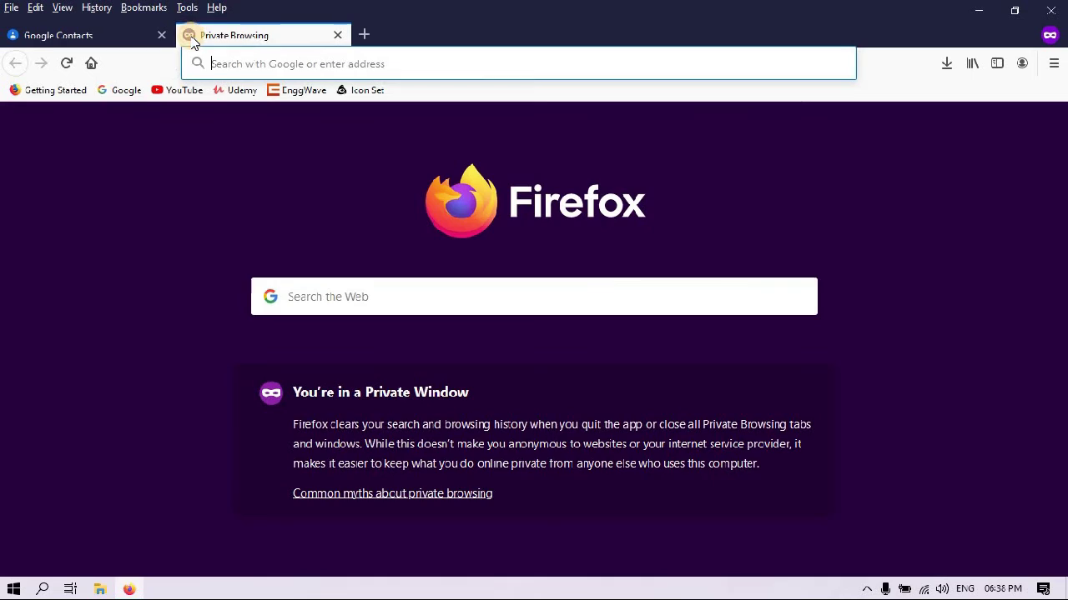
pyautogui.click(116, 92)
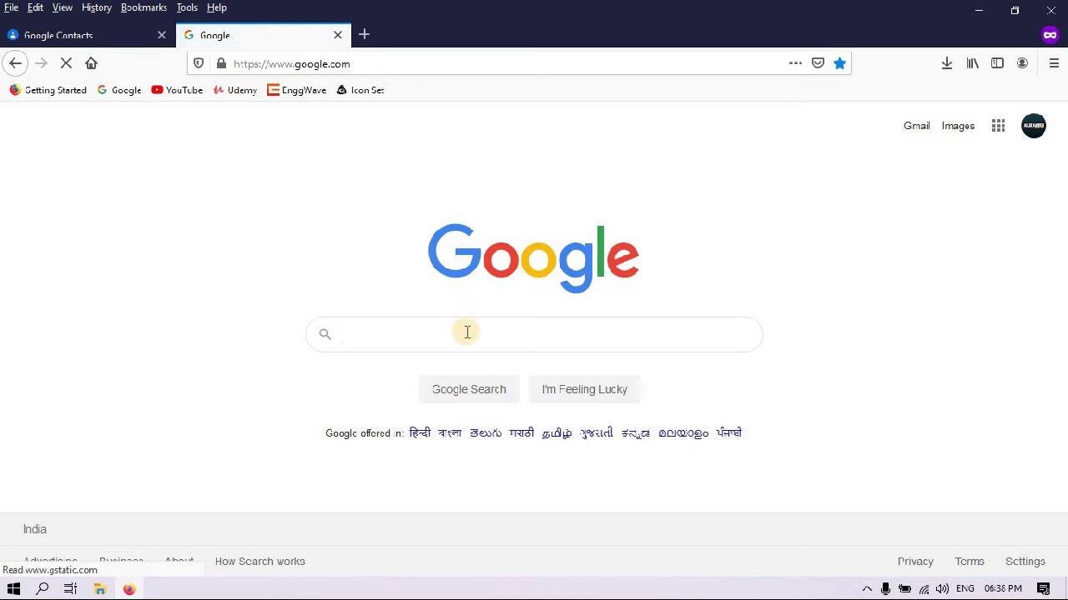
pyautogui.click(463, 334)
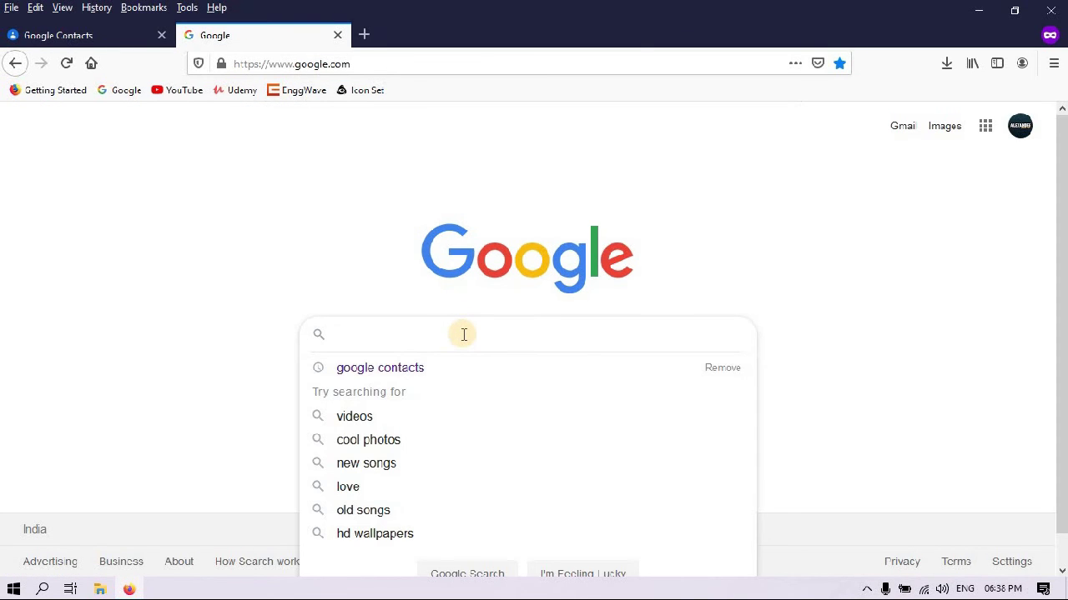
pyautogui.write('iclo')
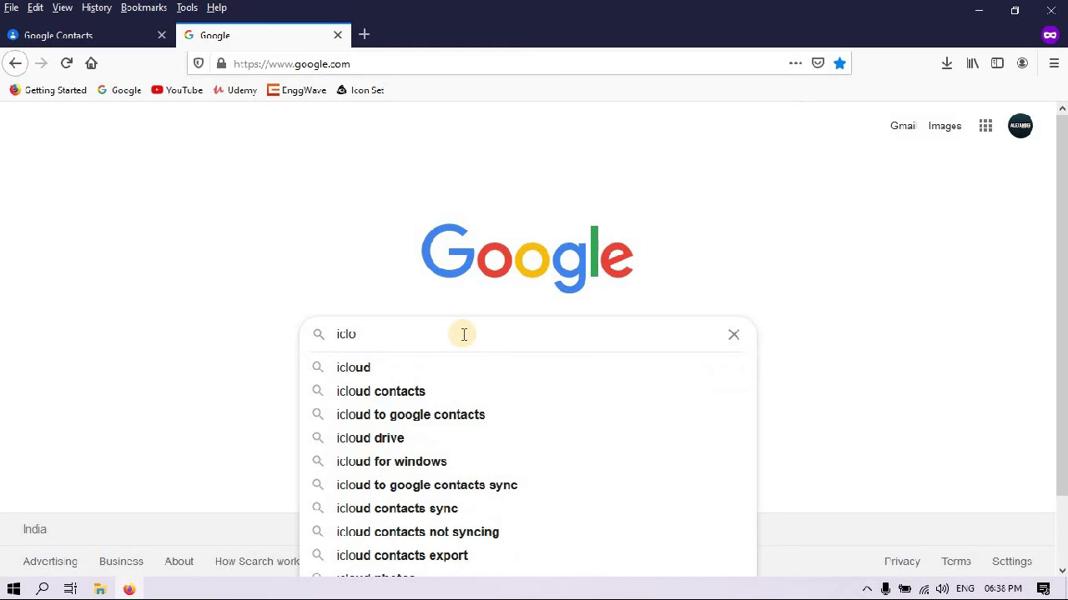
pyautogui.write('ud')
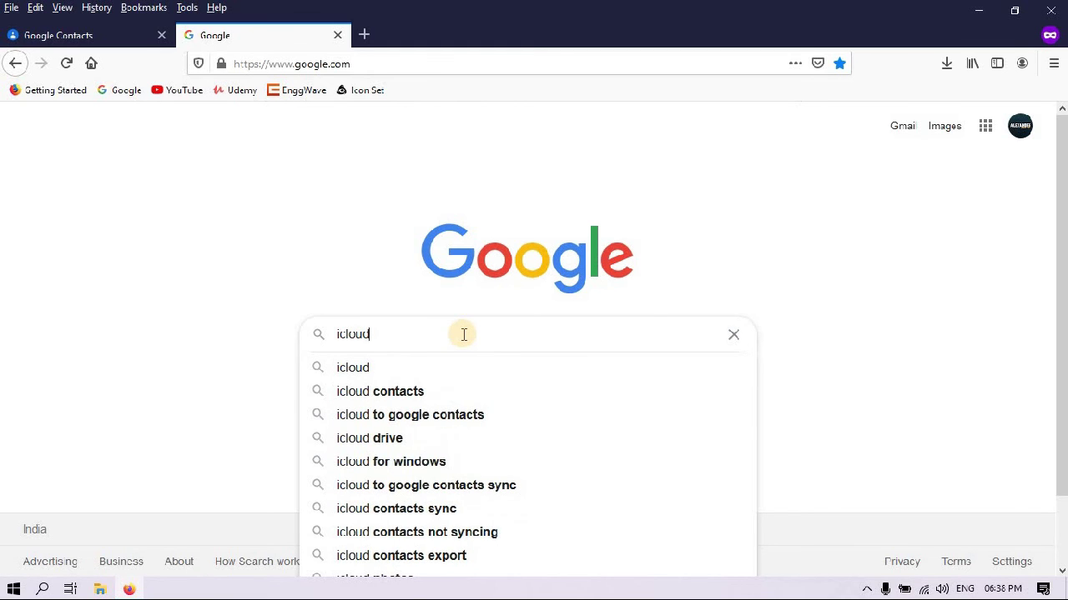
pyautogui.press('Return')
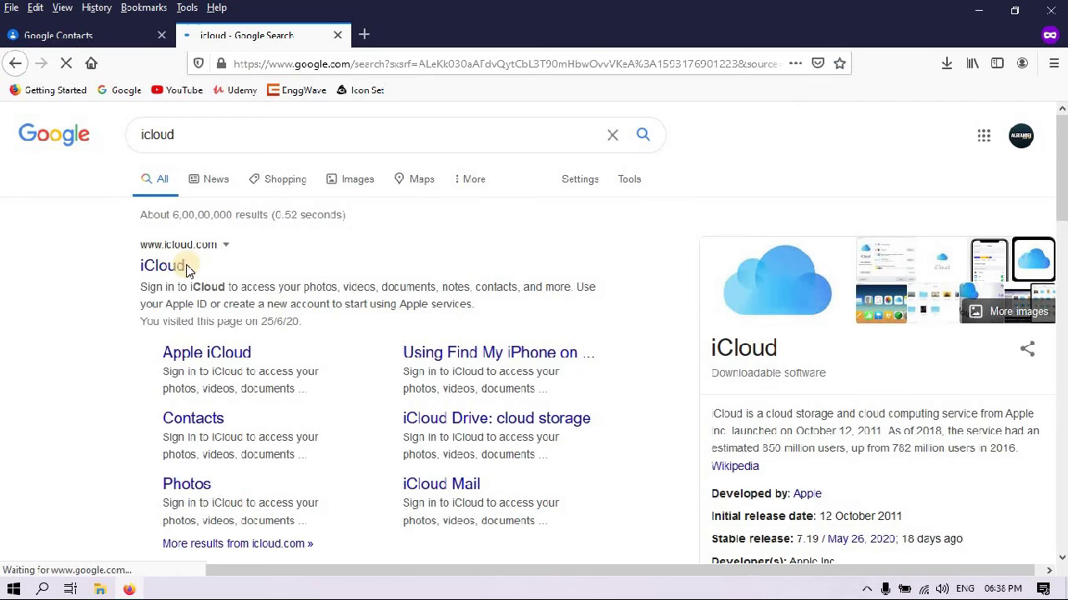
pyautogui.click(171, 267)
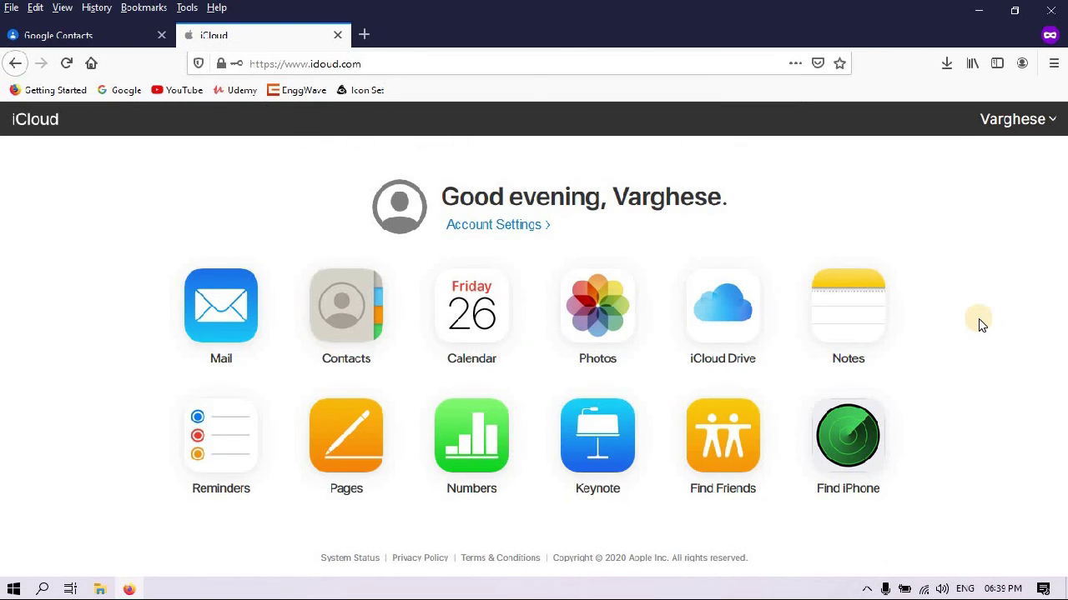
# Open iCloud Contacts and use the gear's Import vCard option to upload contacts.vcf from Downloads.
pyautogui.click(359, 324)
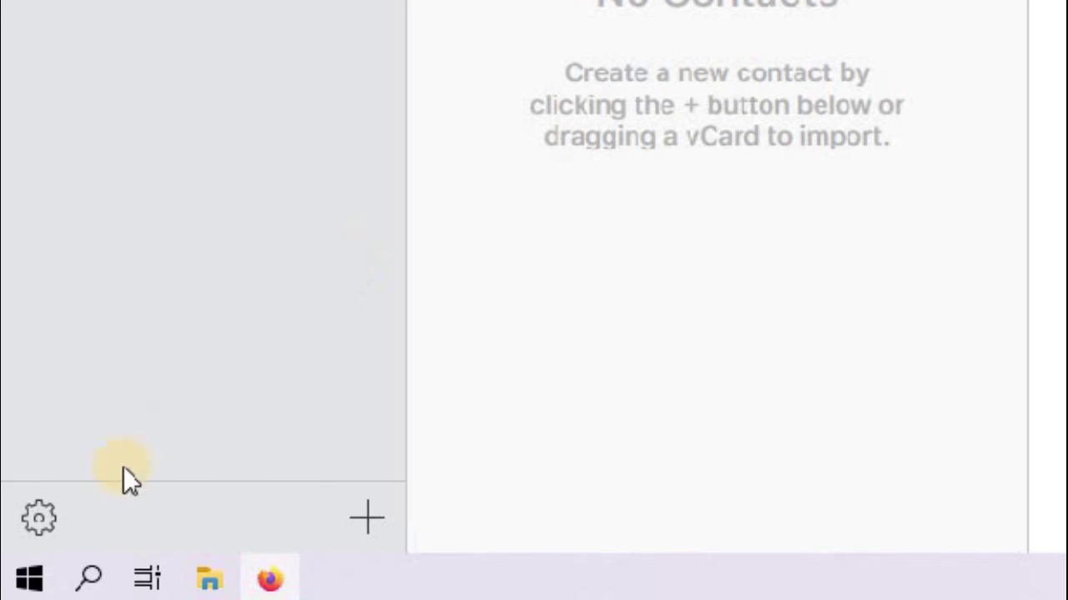
pyautogui.click(50, 517)
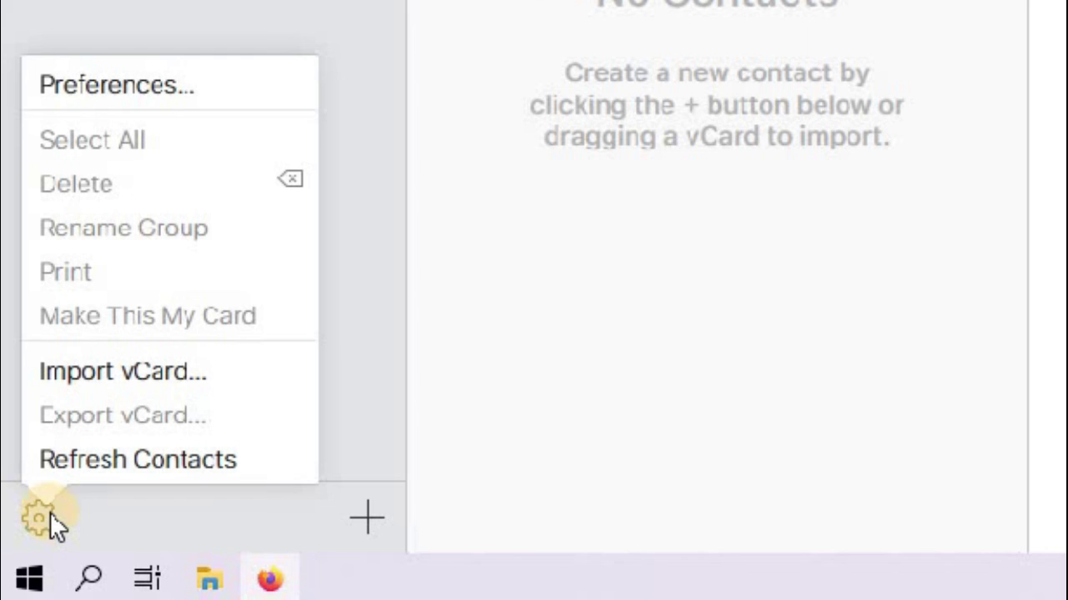
pyautogui.click(167, 380)
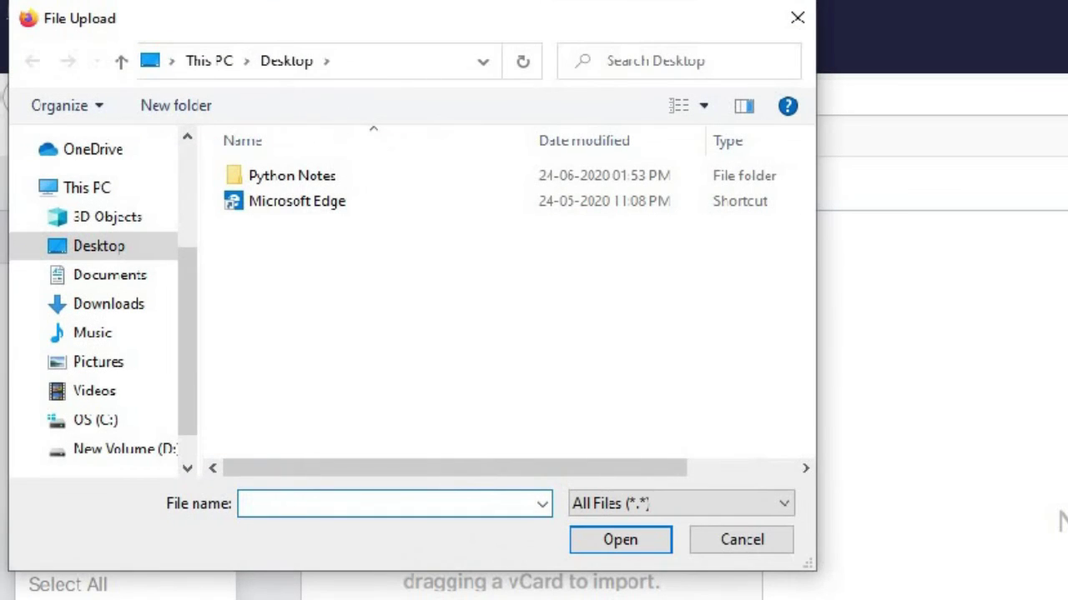
pyautogui.click(96, 307)
pyautogui.click(302, 214)
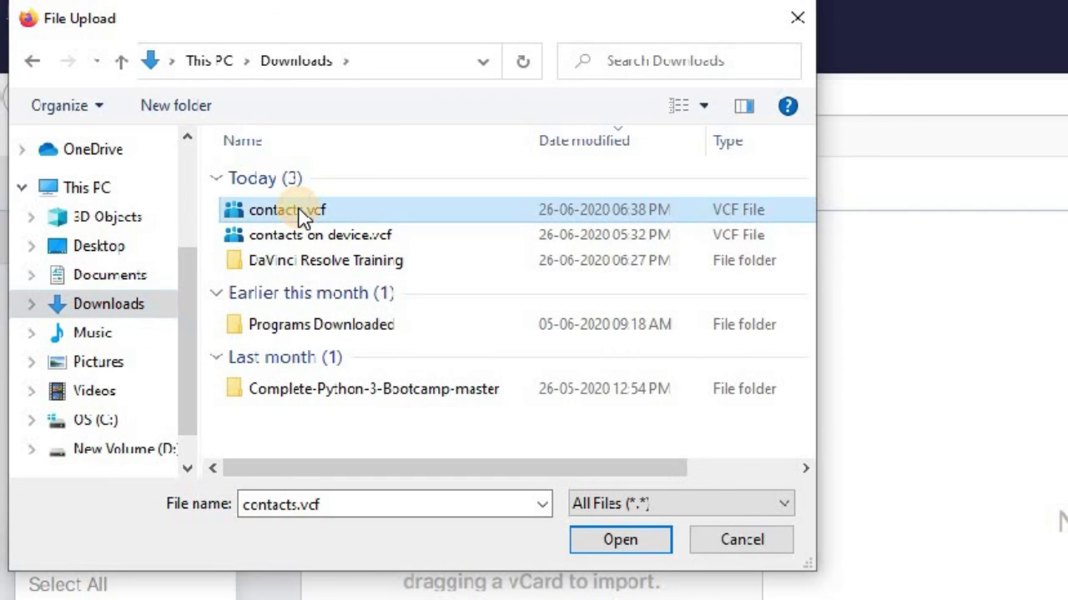
pyautogui.click(602, 542)
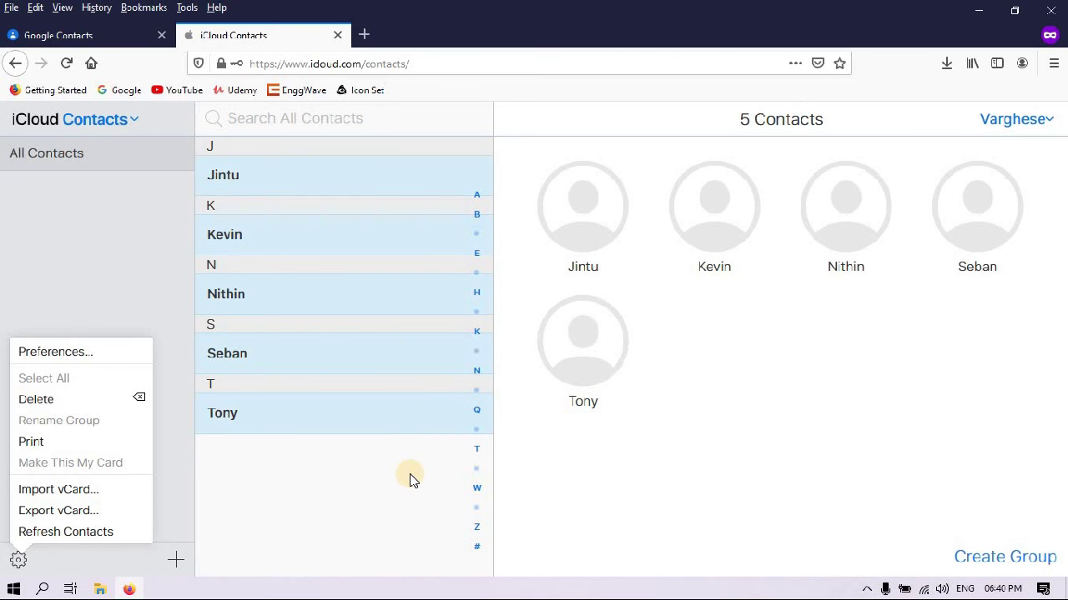
# Close the gear menu, view one imported contact's iCloud card, and open iPhone Contacts.
pyautogui.click(290, 181)
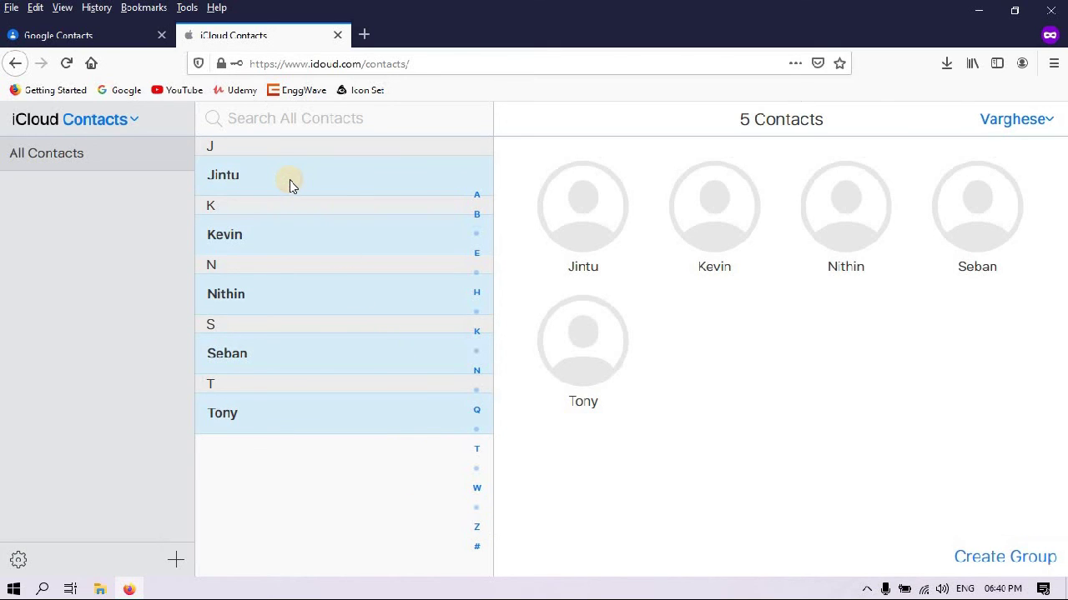
pyautogui.click(226, 177)
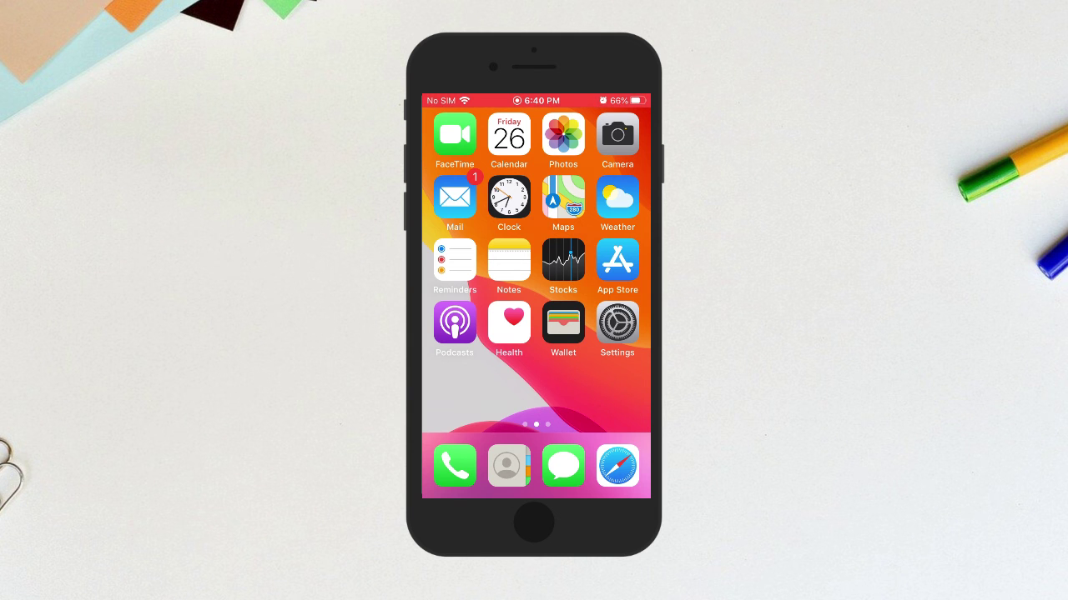
pyautogui.click(509, 466)
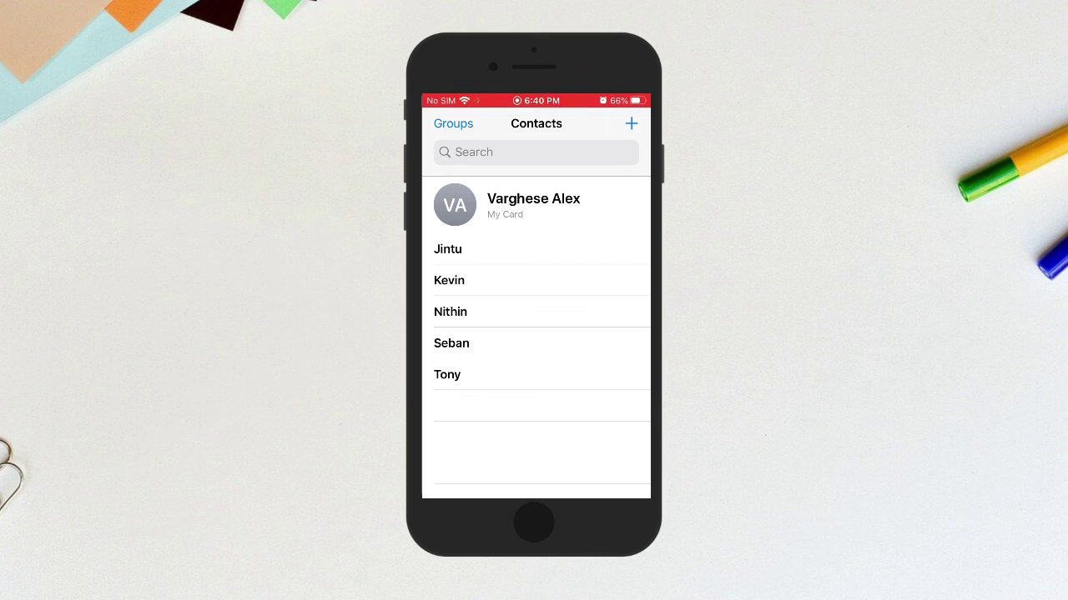
# Open that contact's card on the iPhone to confirm the synced mobile number matches iCloud.
pyautogui.click(447, 249)
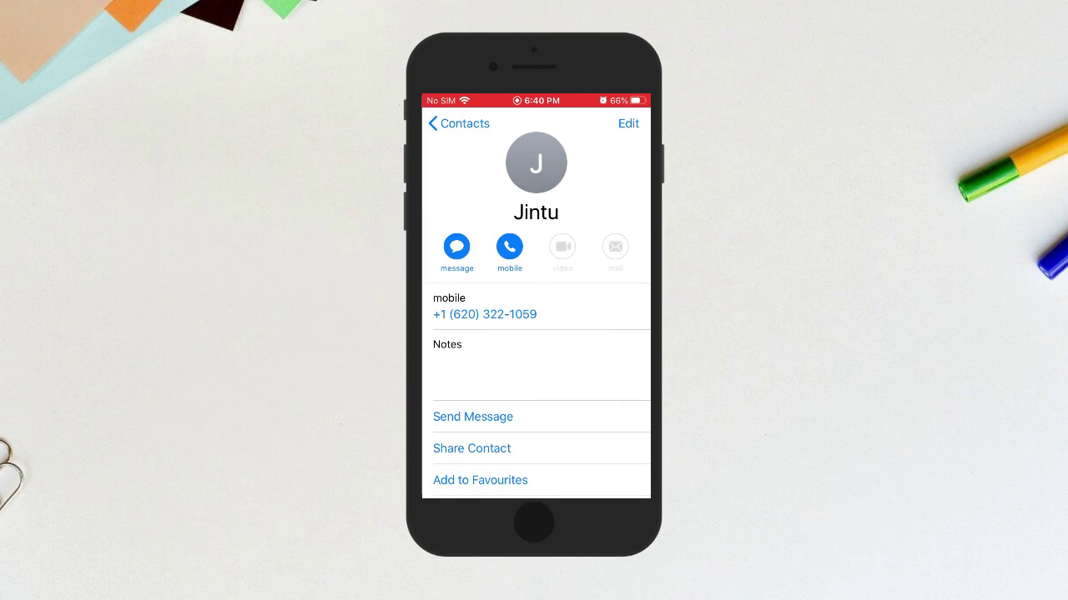